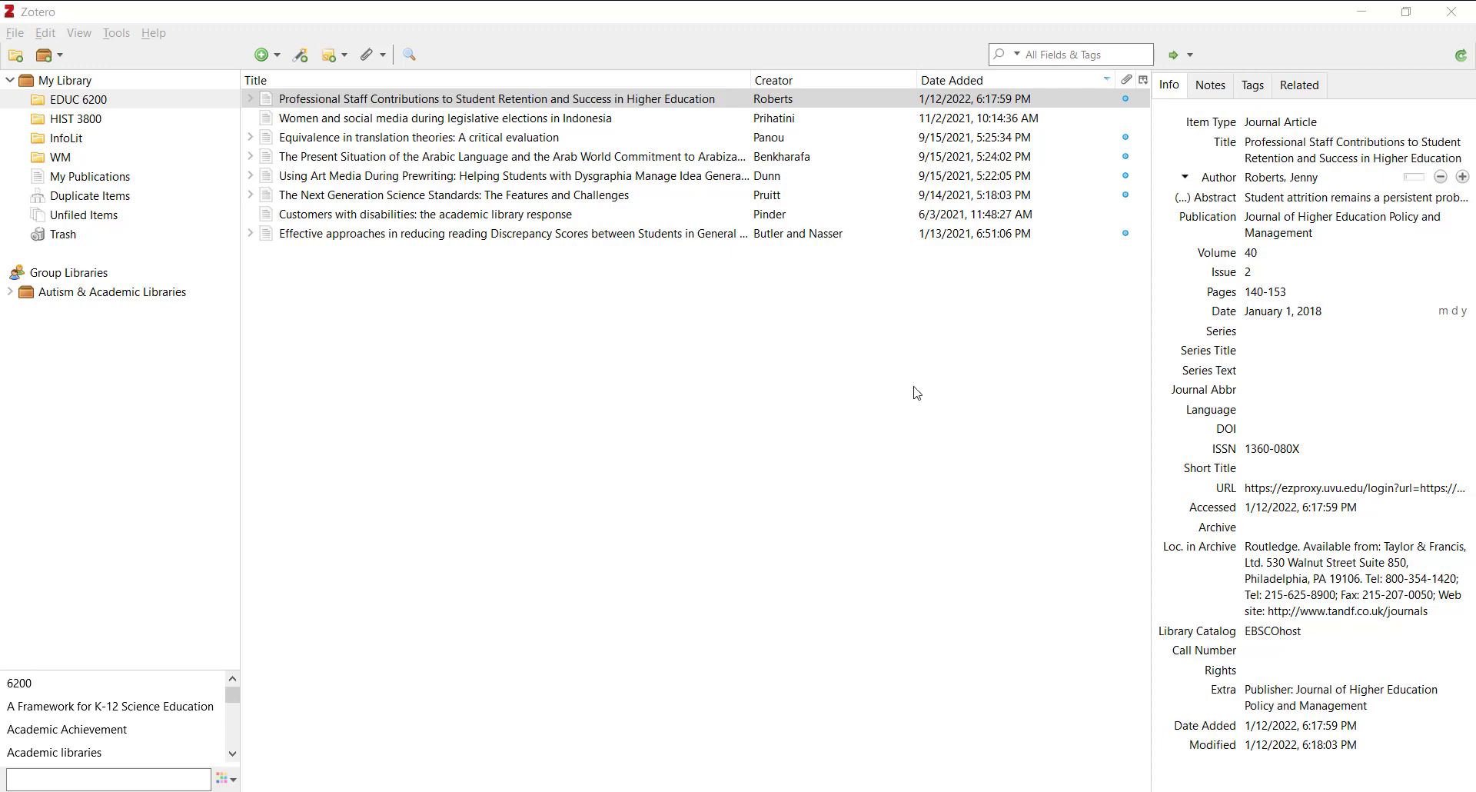
# - Select the Prihatini women and social media article and capitalize 'Social' and 'Media' in its title
pyautogui.click(388, 103)
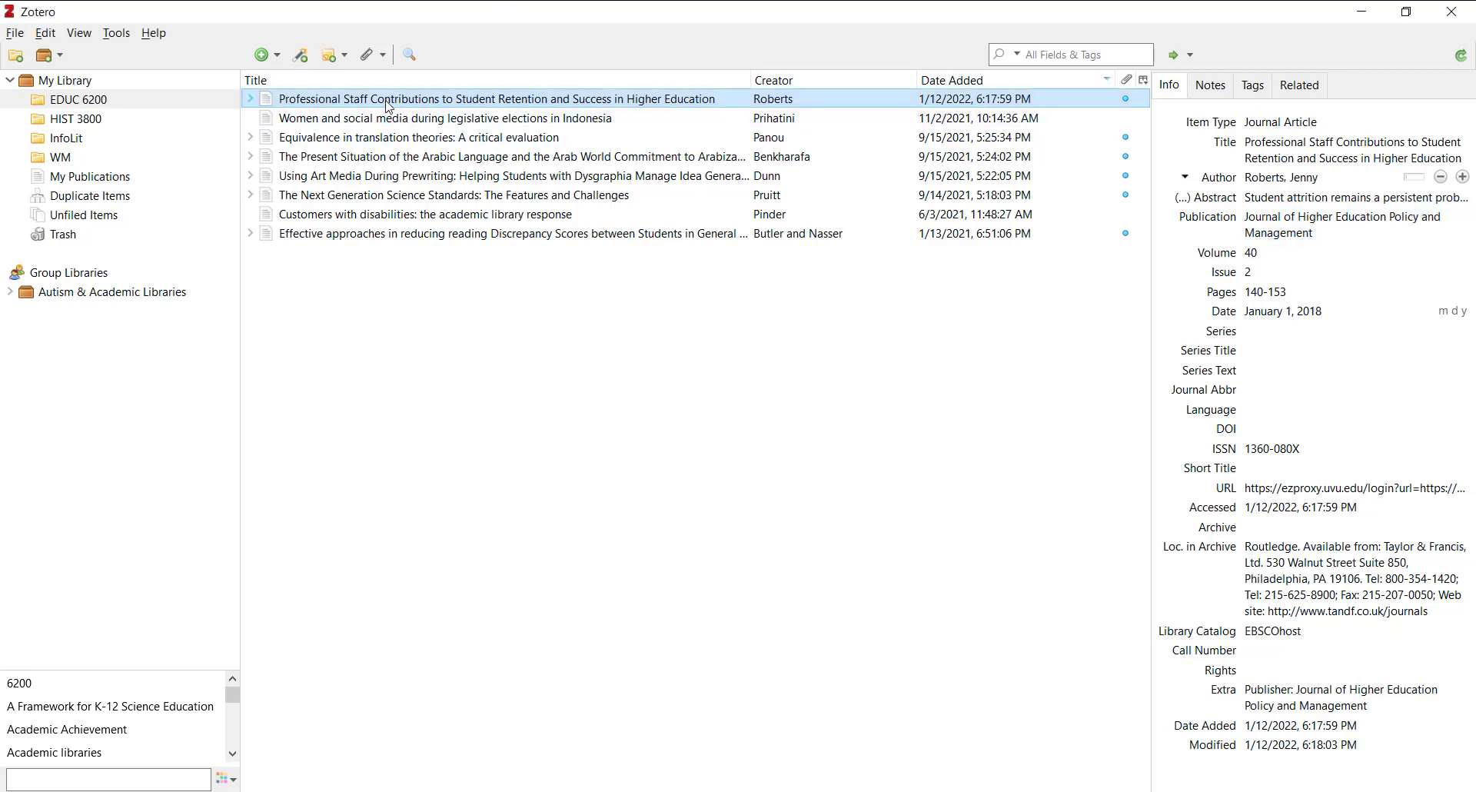
pyautogui.click(381, 120)
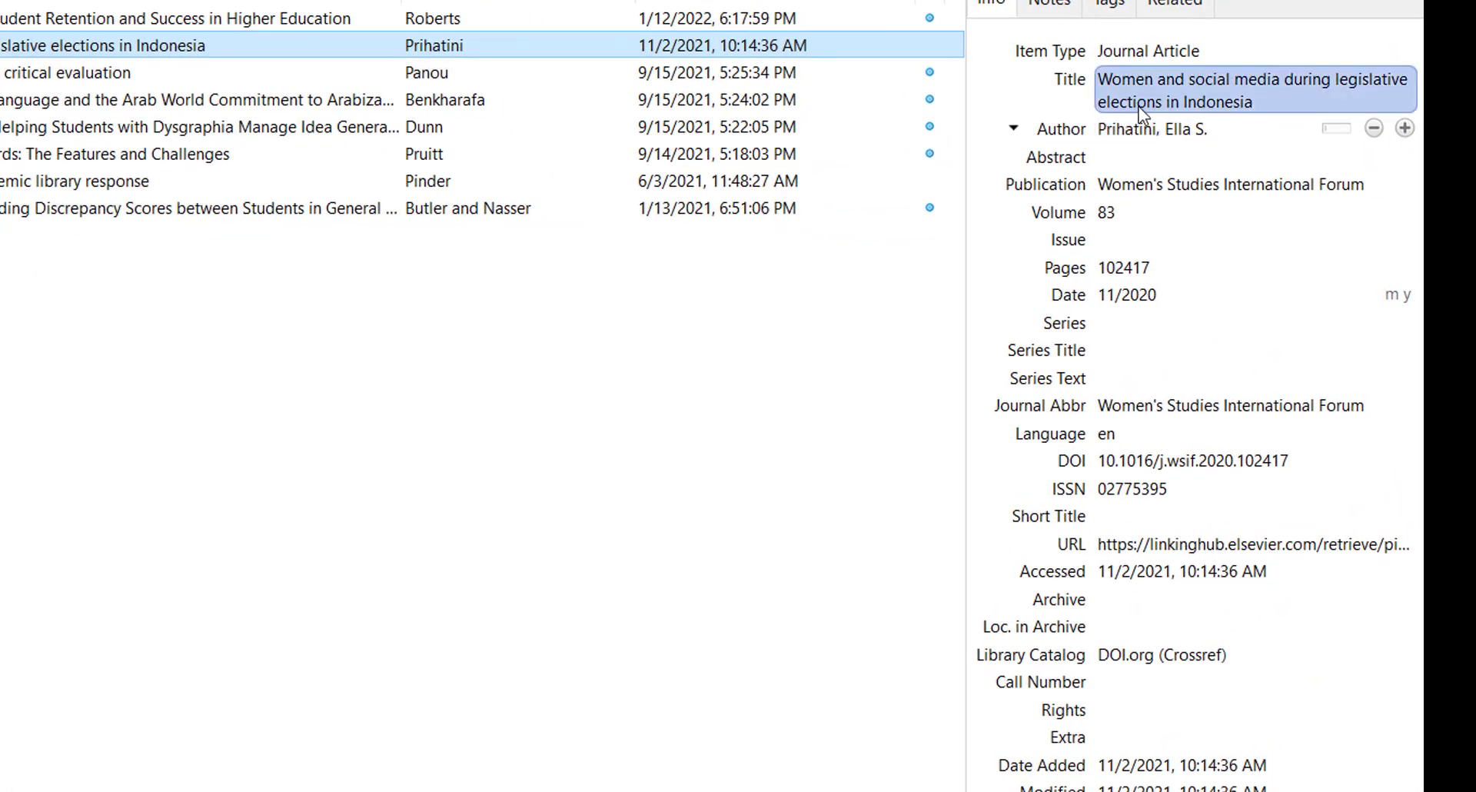
pyautogui.click(1132, 80)
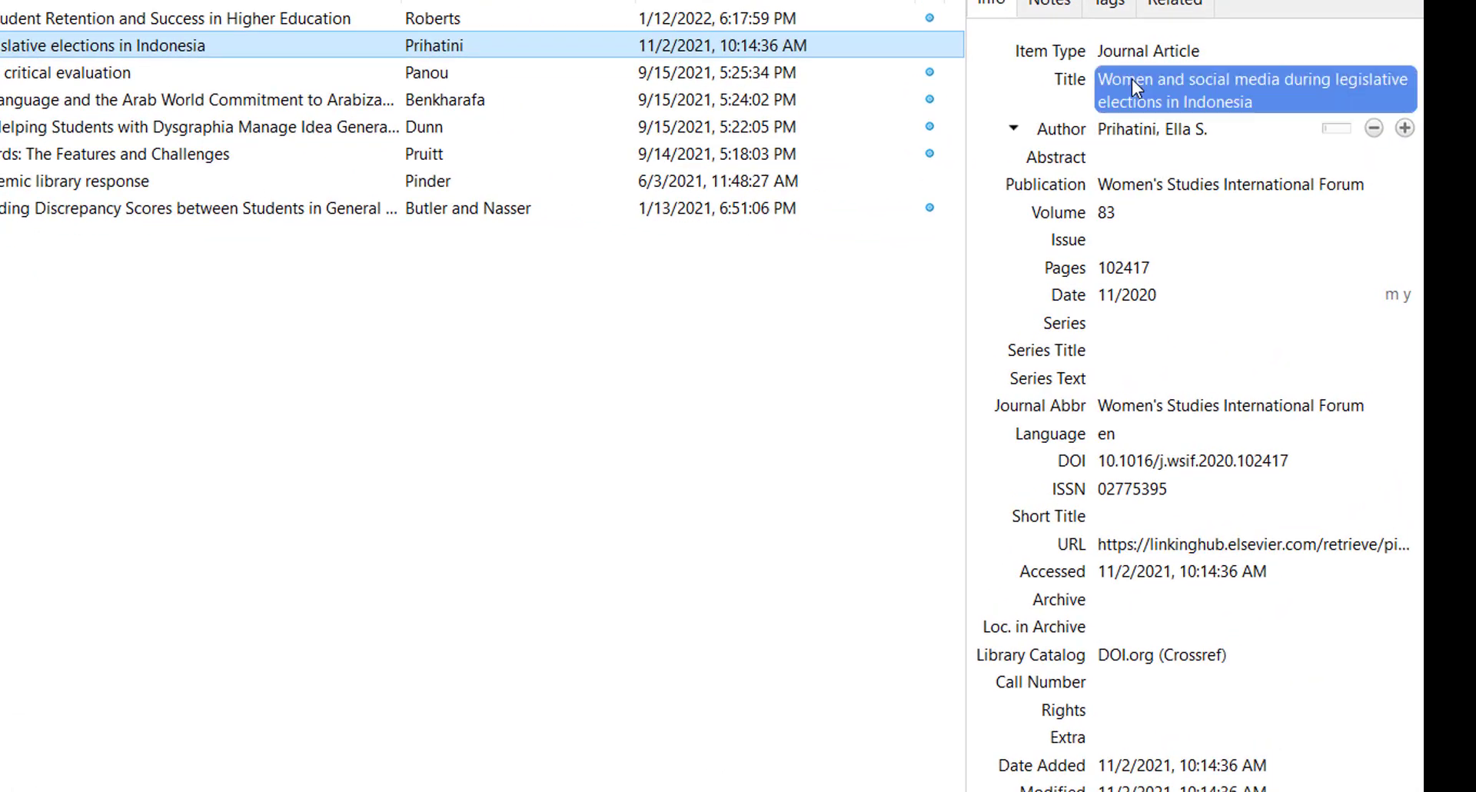
pyautogui.click(1201, 82)
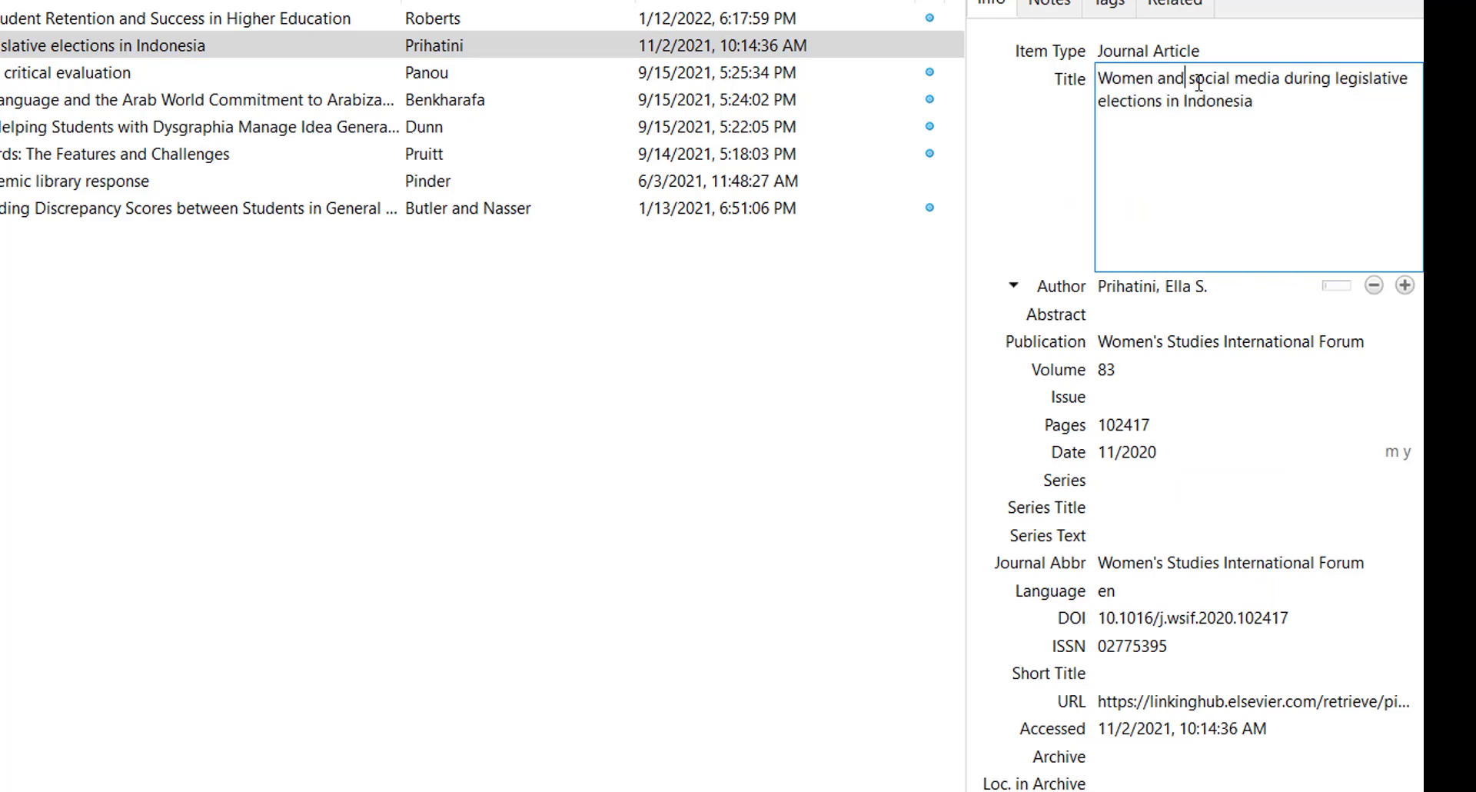
pyautogui.press('Delete')
pyautogui.write('S')
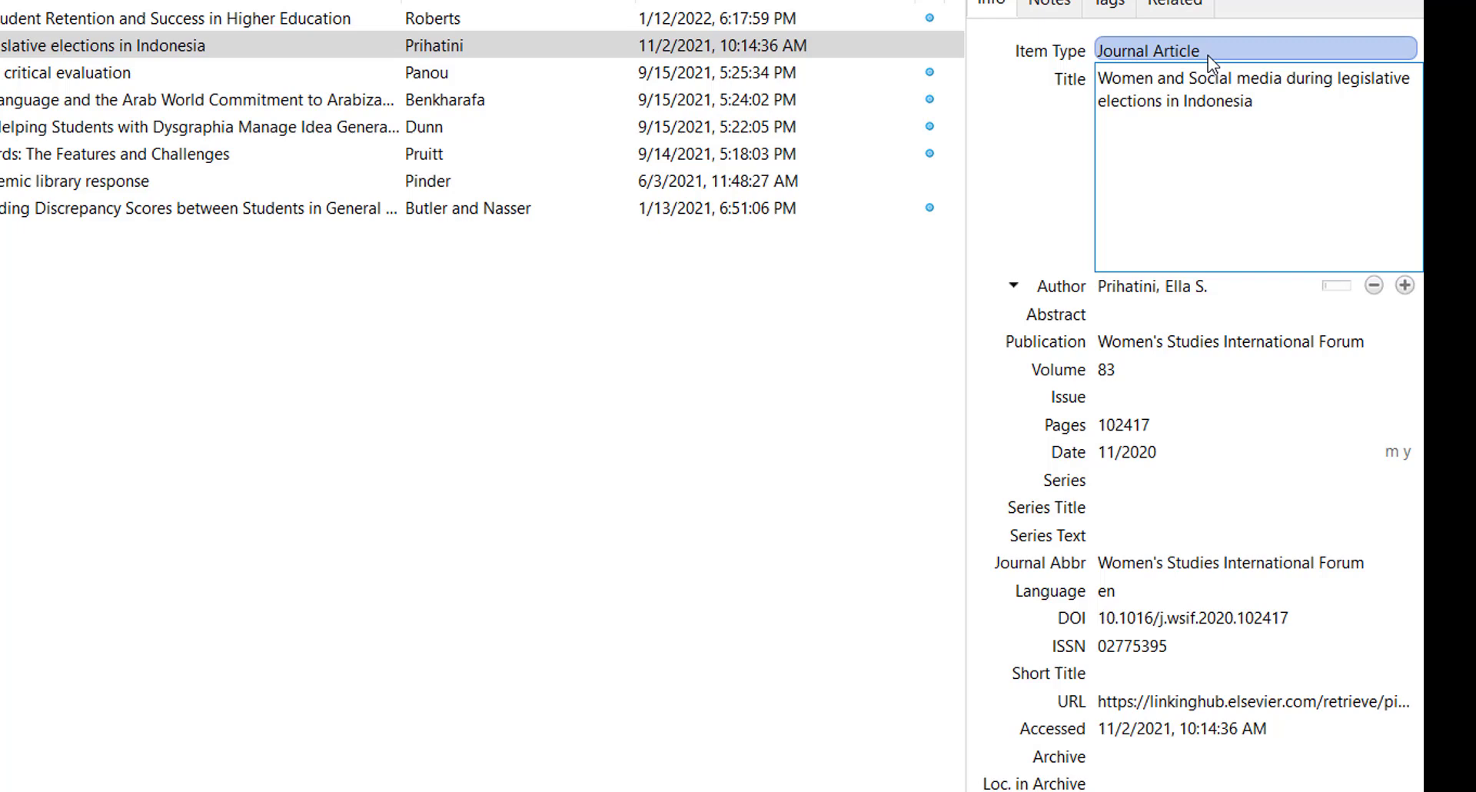
pyautogui.press('Delete')
pyautogui.write('M')
# - Capitalize 'During', 'Legislative' and 'Elections' in the title and save the edit
pyautogui.press('Right')
pyautogui.press('Right')
pyautogui.press('Right')
pyautogui.press('Right')
pyautogui.press('Right')
pyautogui.press('BackSpace')
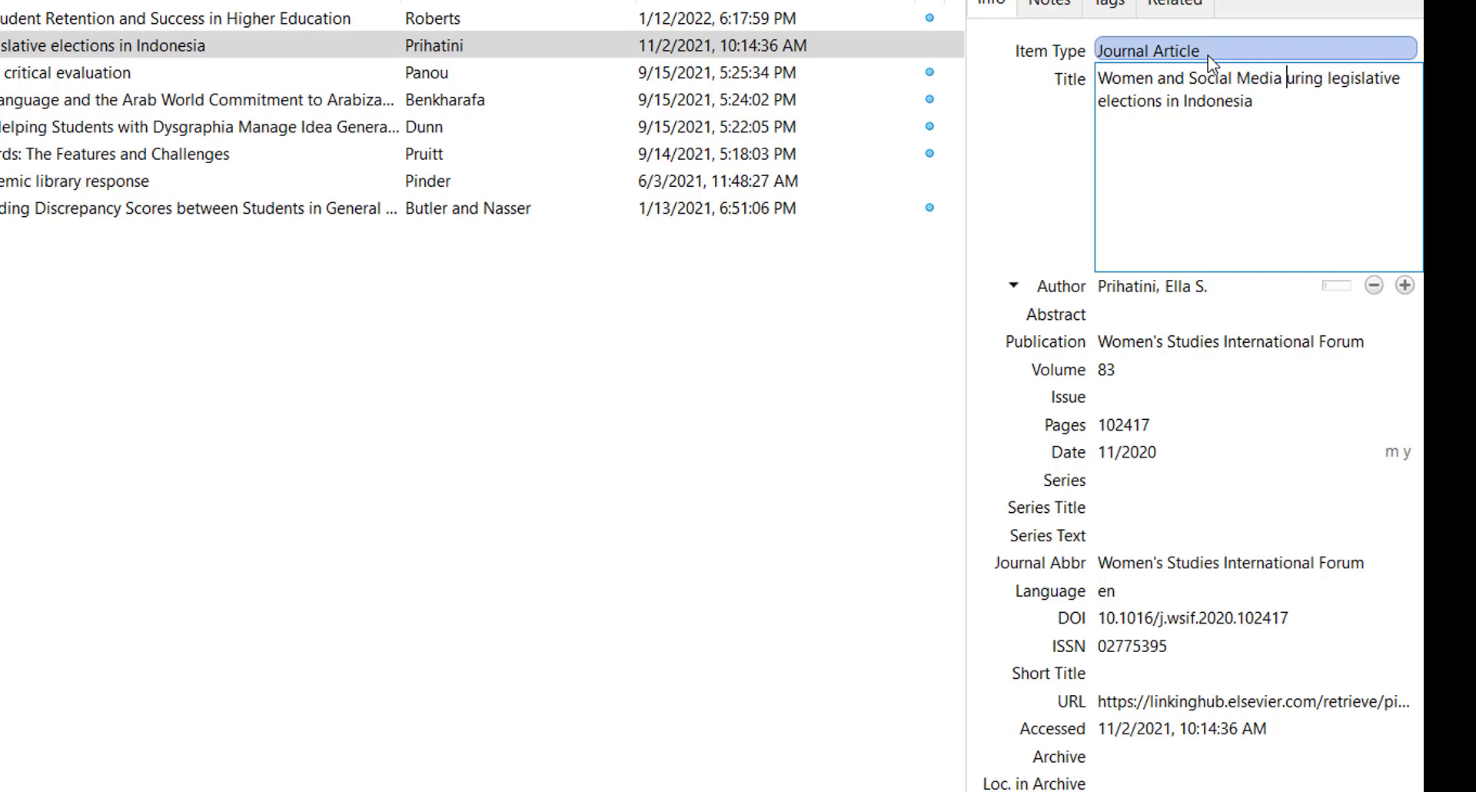
pyautogui.write('D')
pyautogui.press('Right')
pyautogui.press('Right')
pyautogui.press('Right')
pyautogui.press('Right')
pyautogui.press('Right')
pyautogui.press('Right')
pyautogui.press('Right')
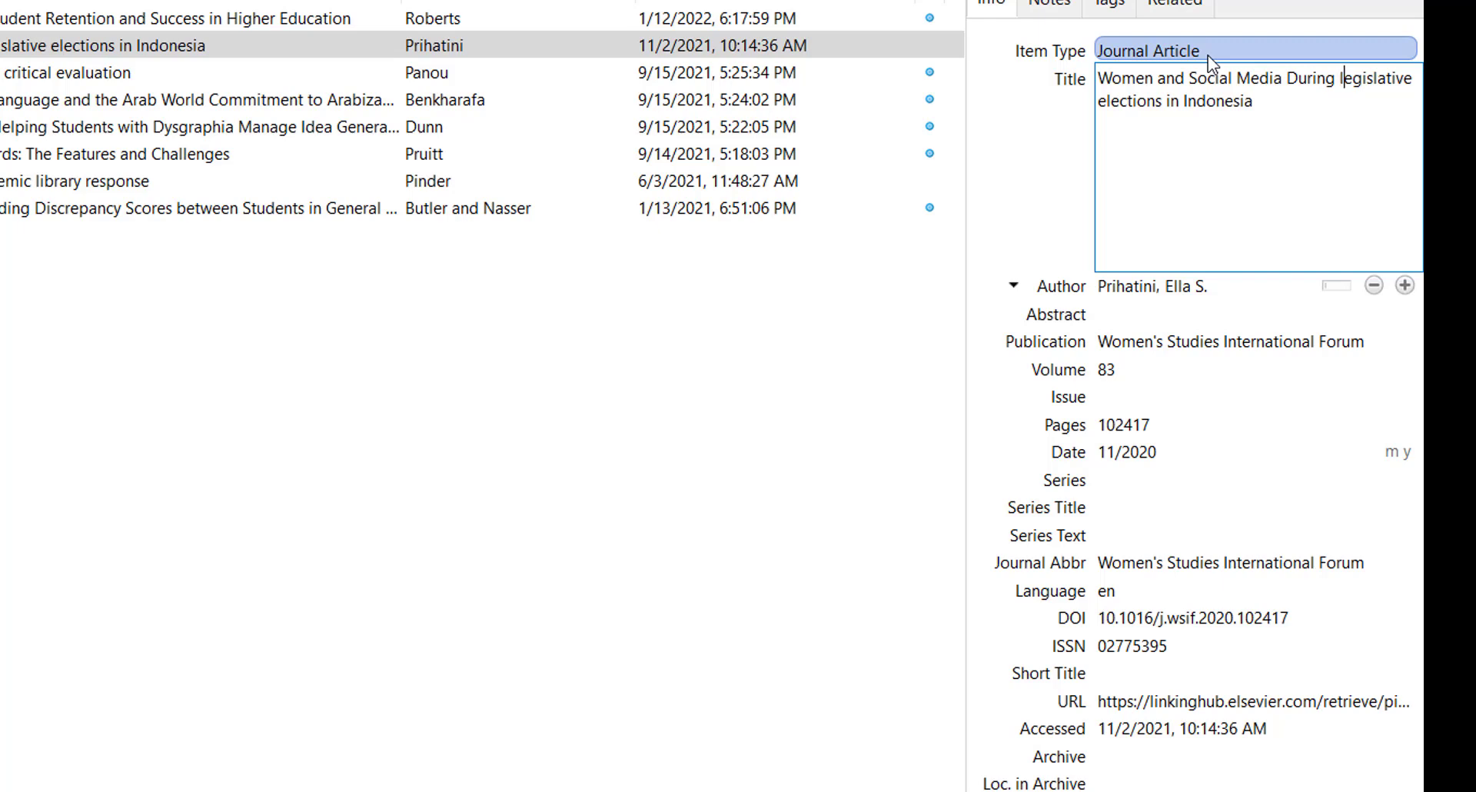
pyautogui.press('BackSpace')
pyautogui.write('L')
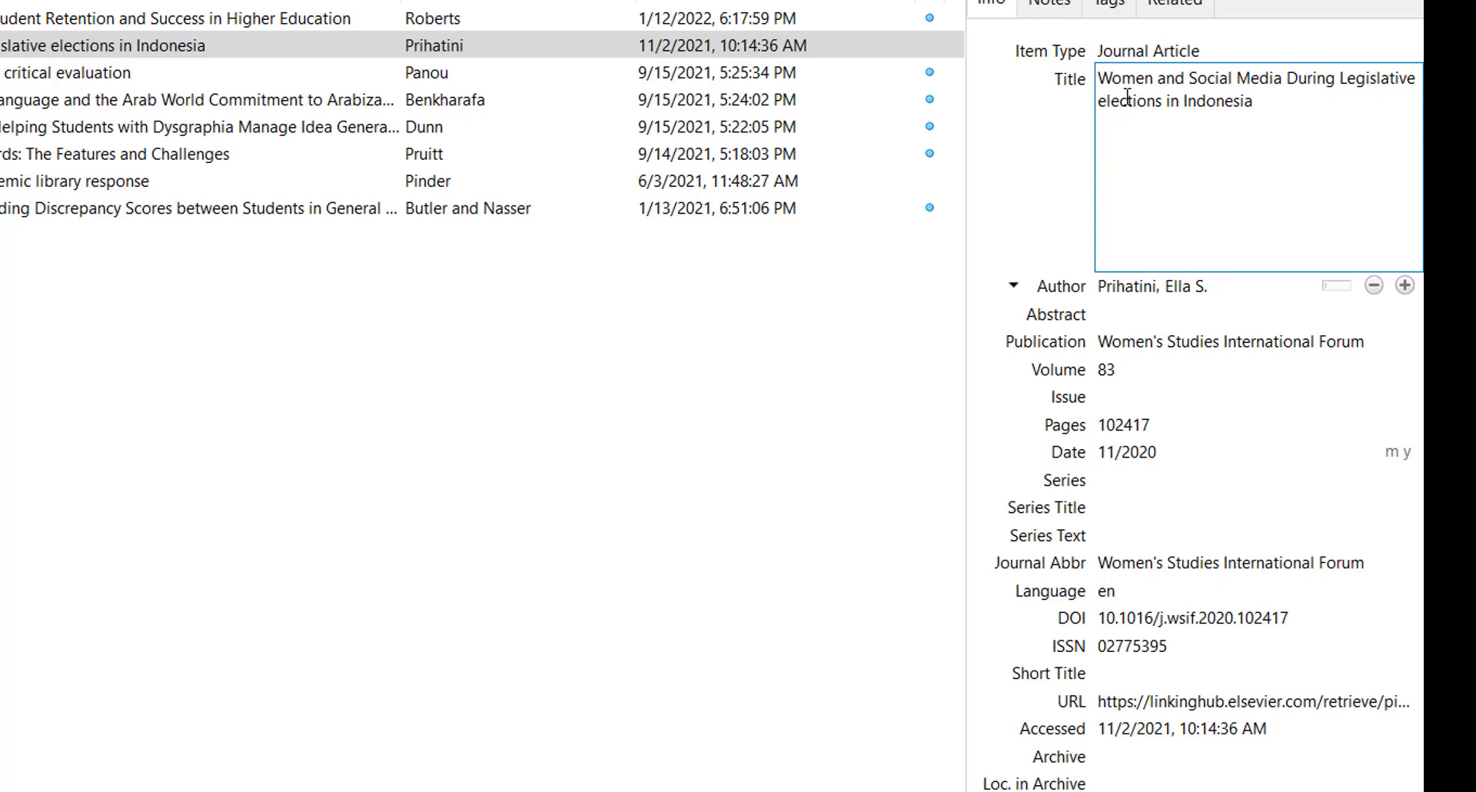
pyautogui.press('BackSpace')
pyautogui.write('E')
pyautogui.click(1038, 176)
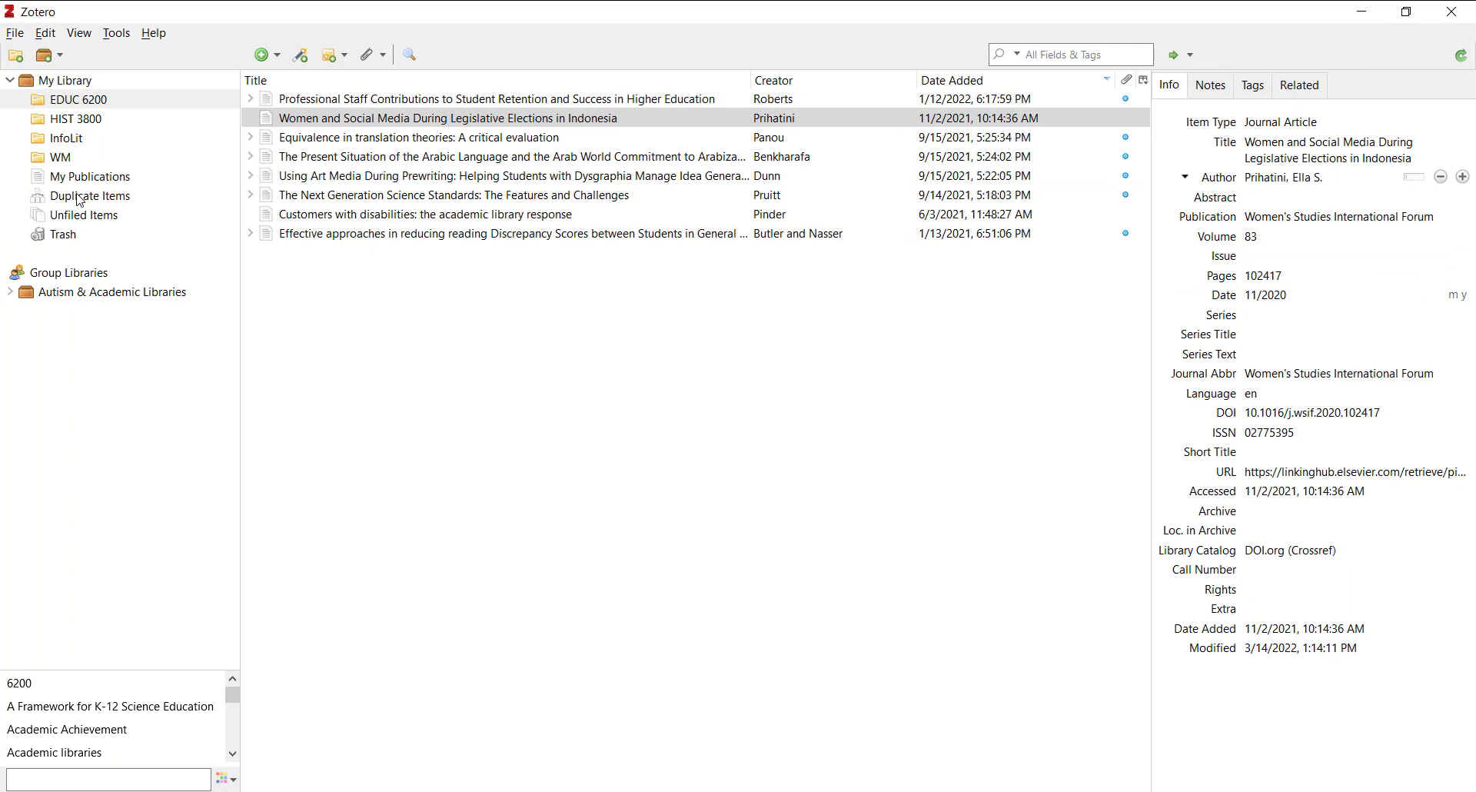
# - Merge the two professional staff contributions duplicates, keeping the 1/12/2022 version as master, then reopen EDUC 6200
pyautogui.click(83, 202)
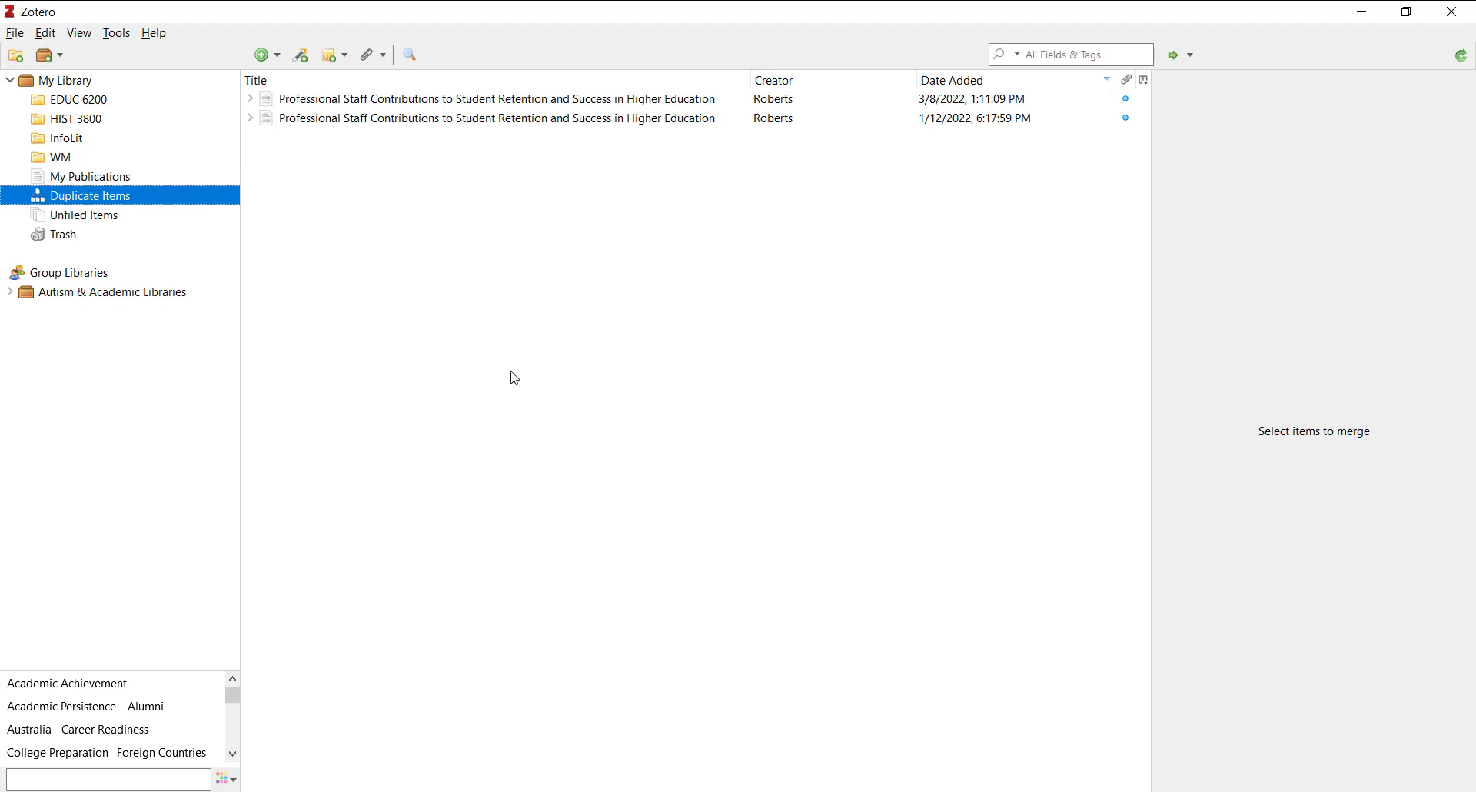
pyautogui.click(527, 107)
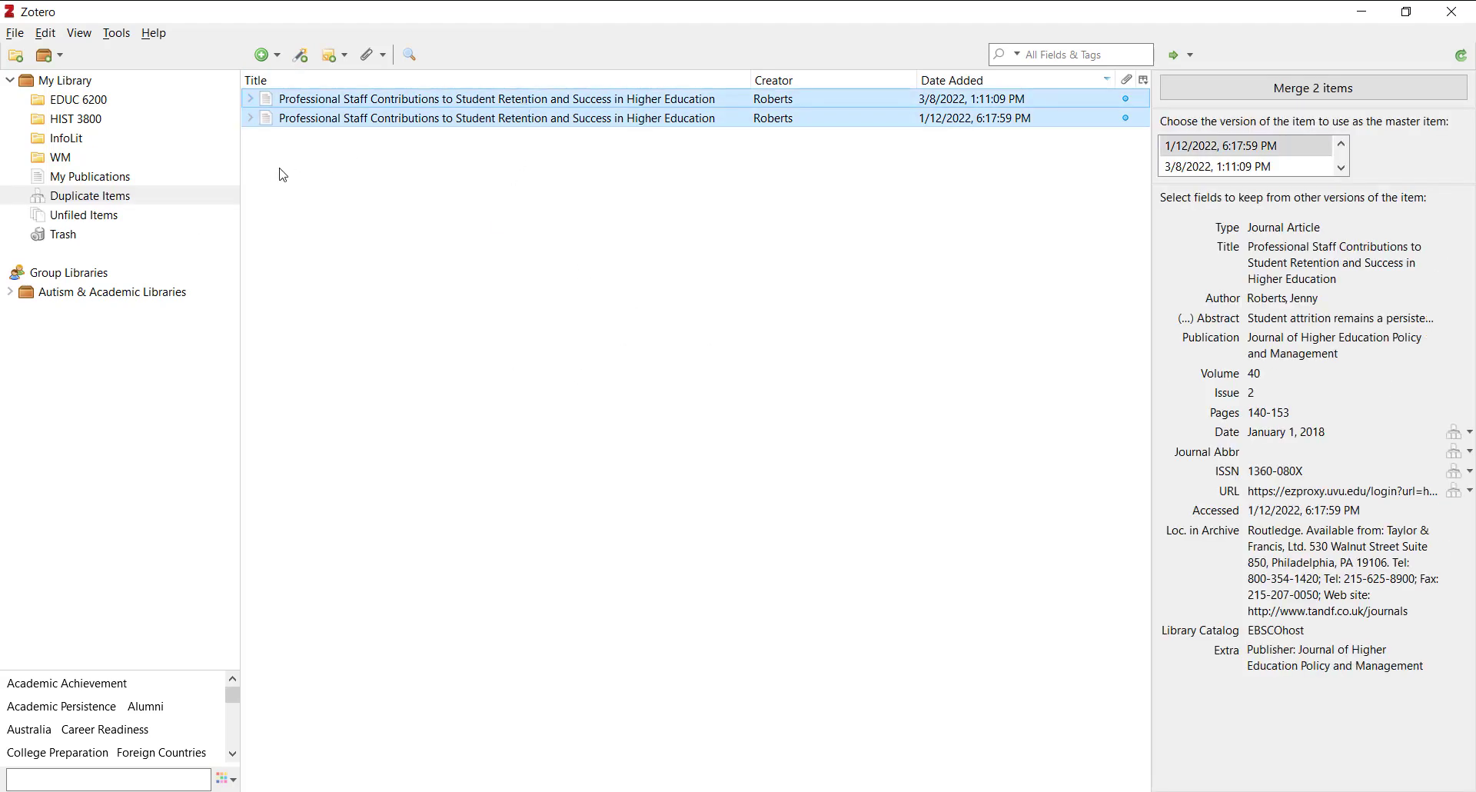
pyautogui.click(1261, 168)
pyautogui.click(1260, 153)
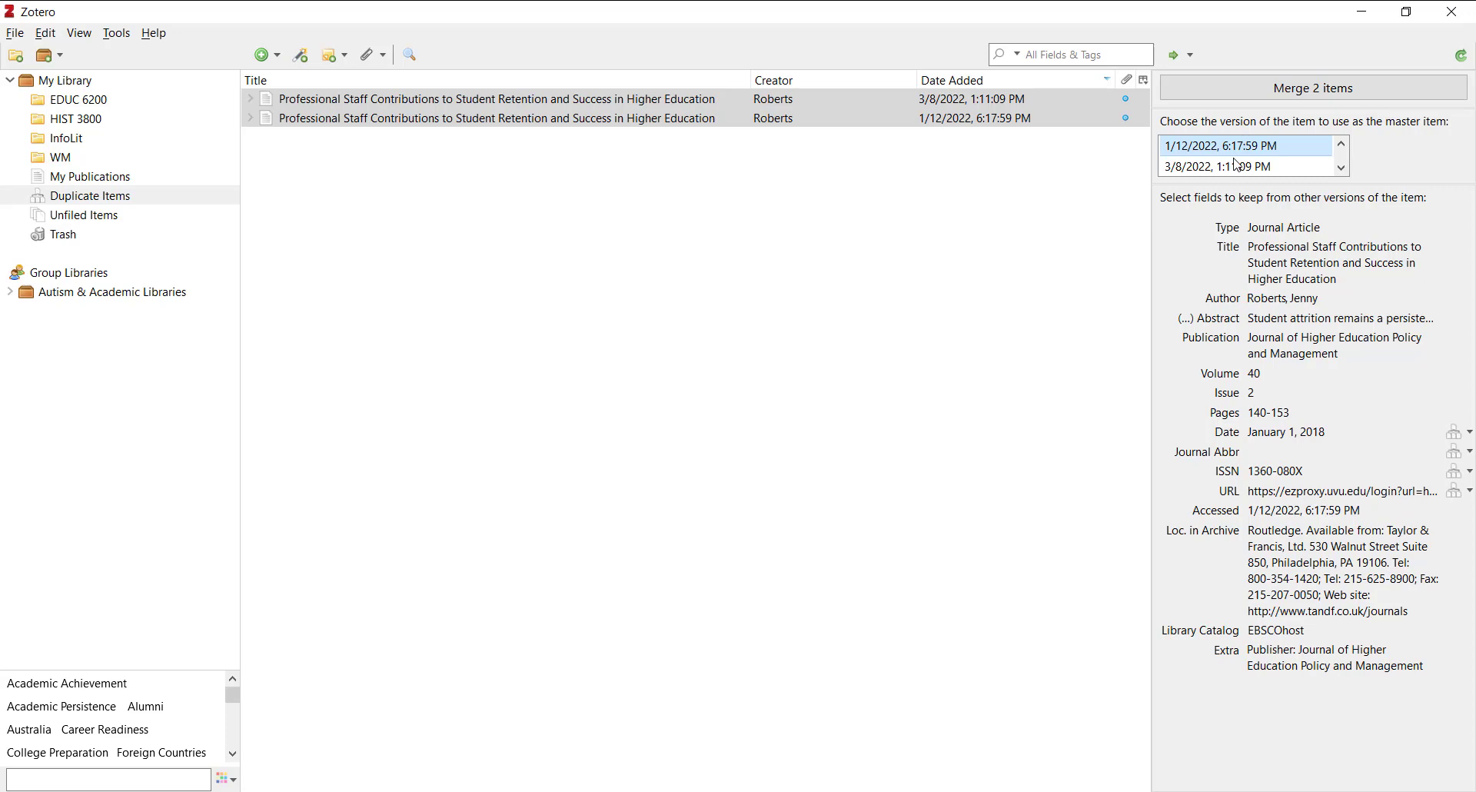
pyautogui.click(1339, 100)
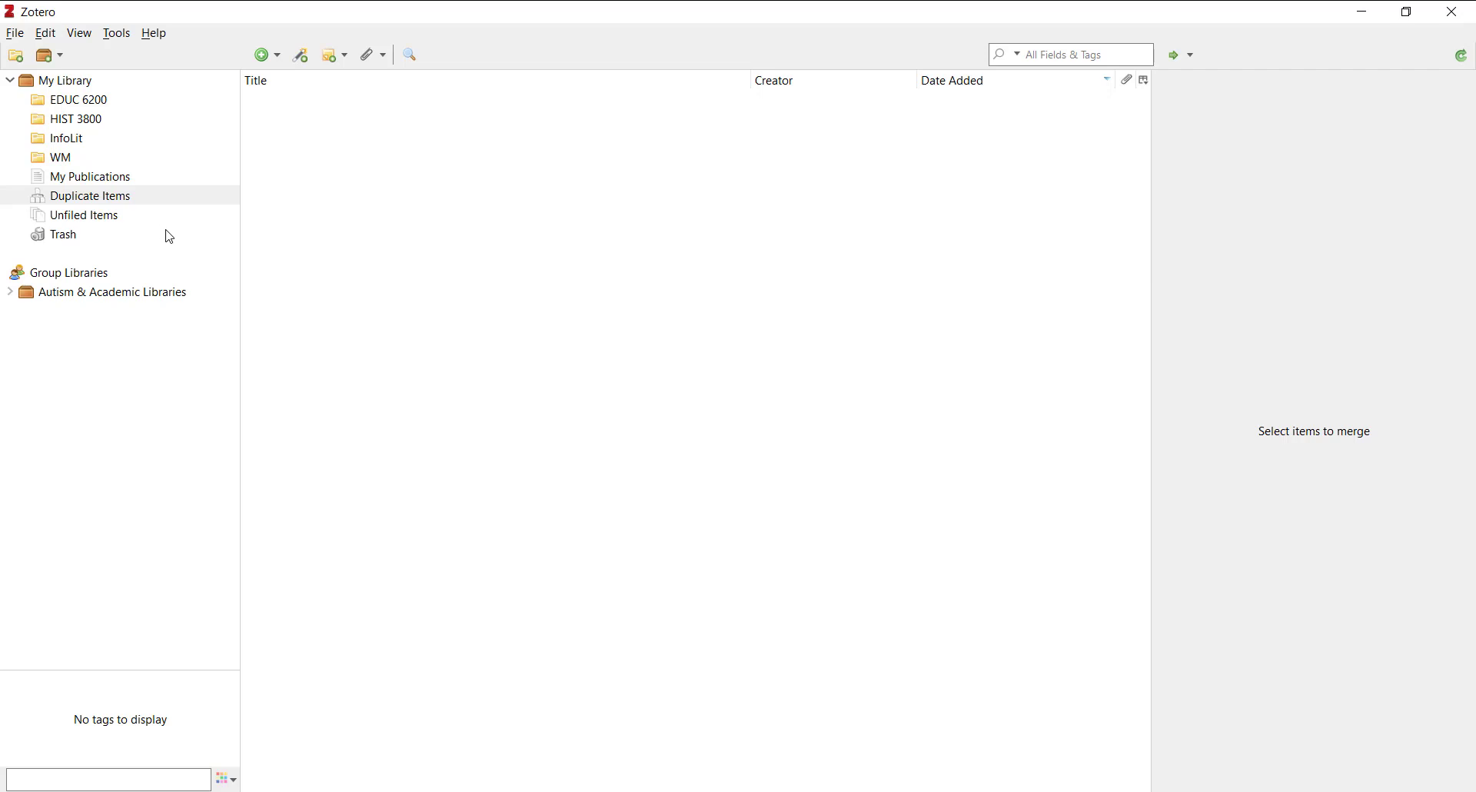
pyautogui.click(88, 101)
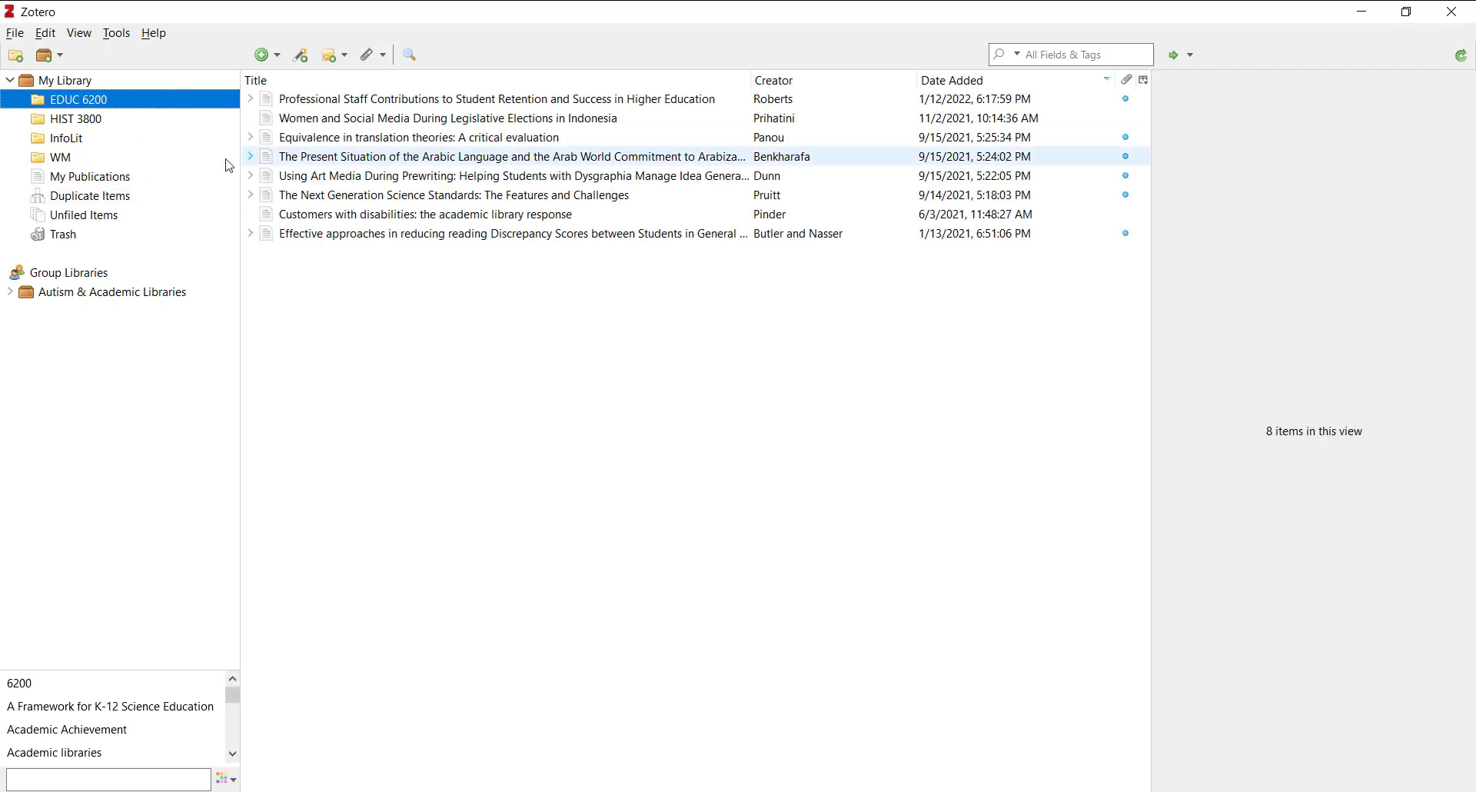
# - Show all of My Library, log in to the zotero.org Web Library, then open the Science election article
pyautogui.click(57, 81)
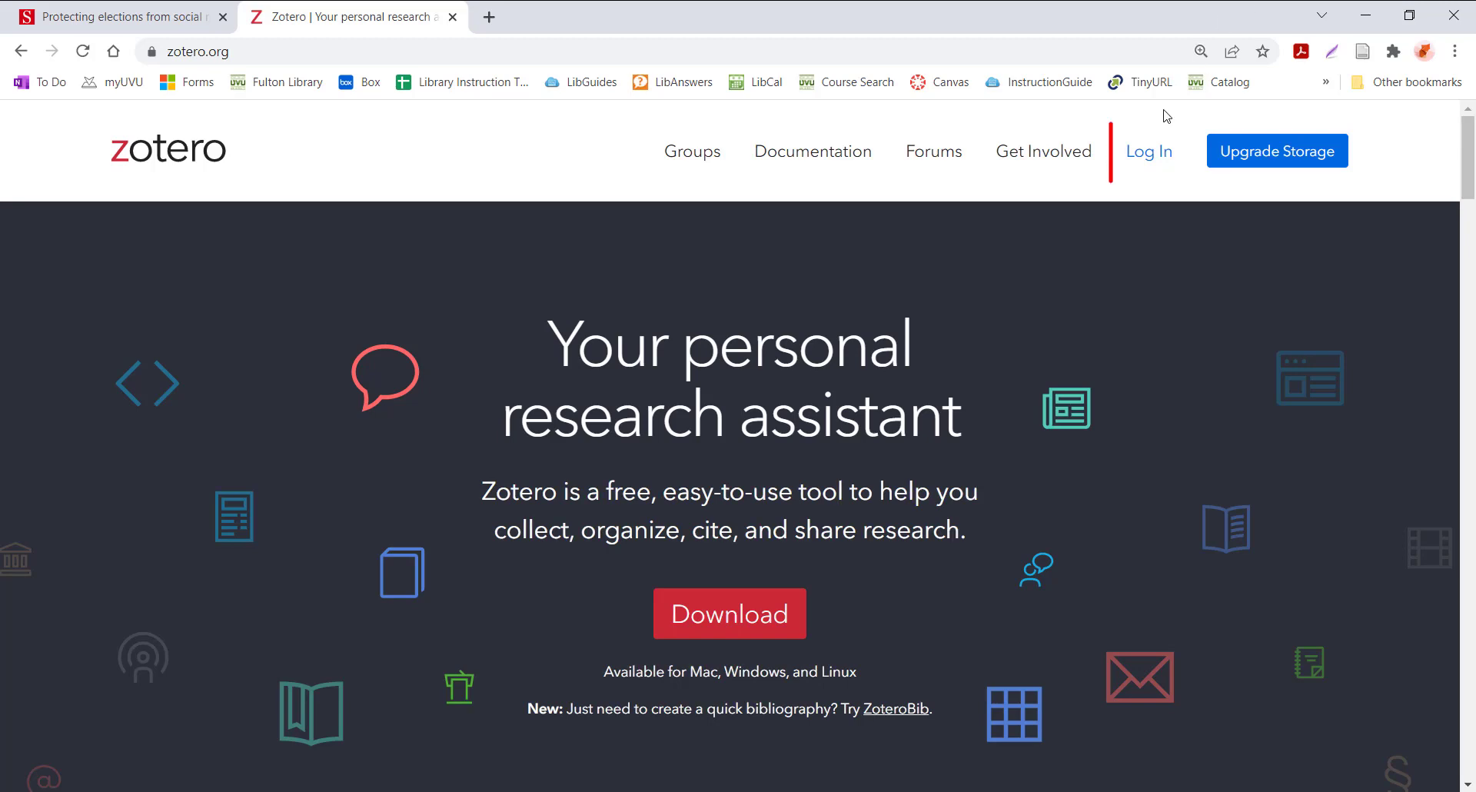
pyautogui.click(1150, 156)
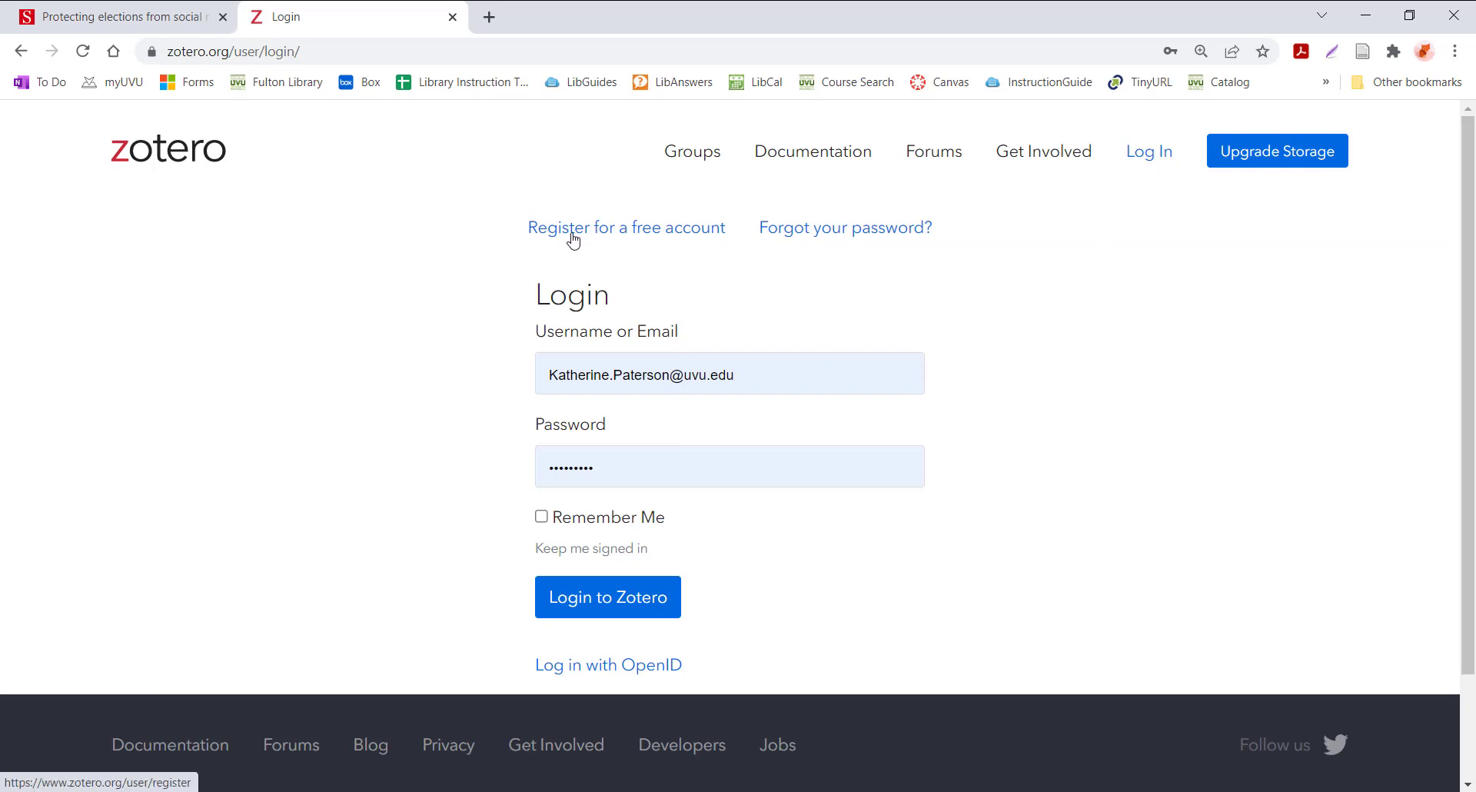
pyautogui.click(620, 604)
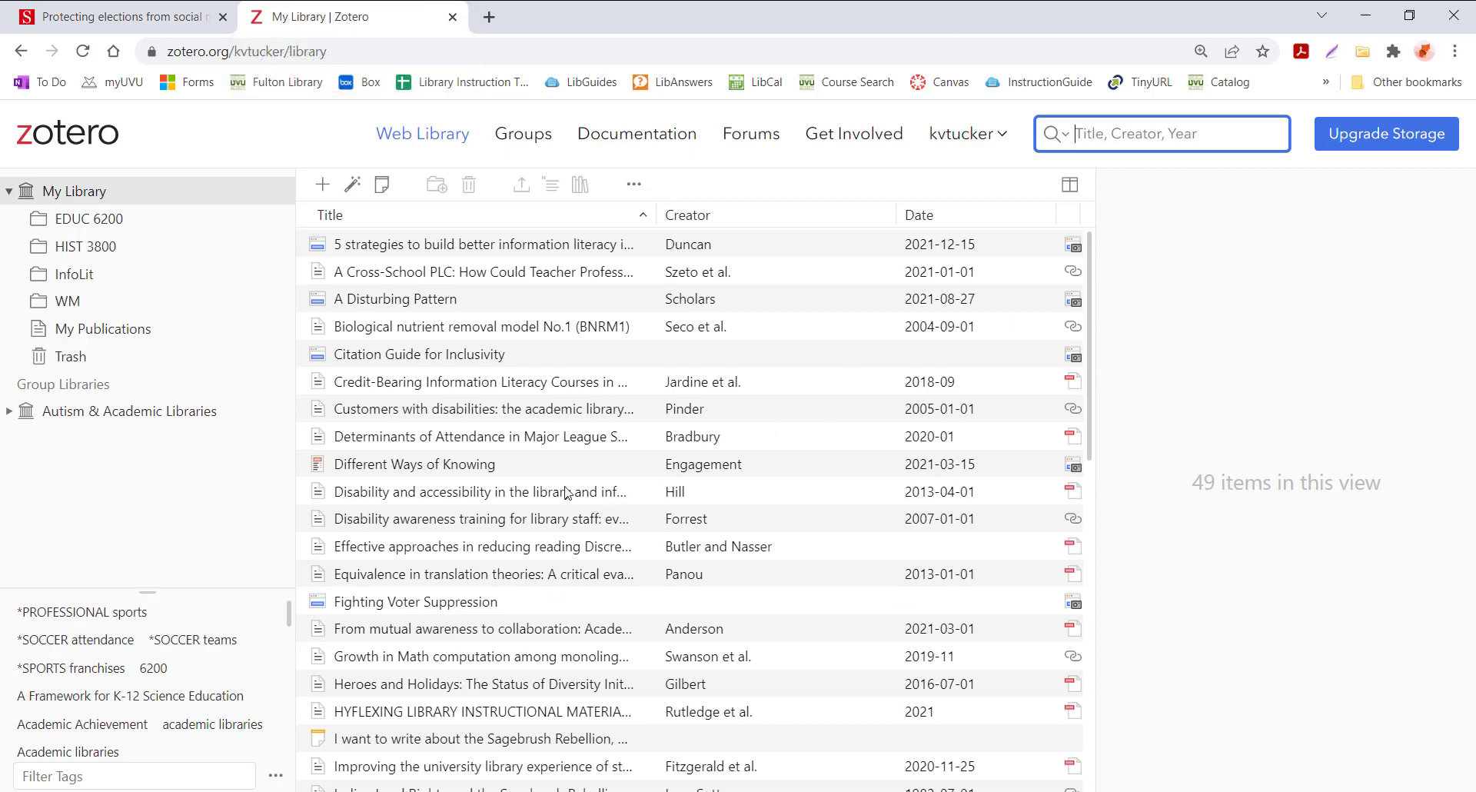
pyautogui.click(213, 27)
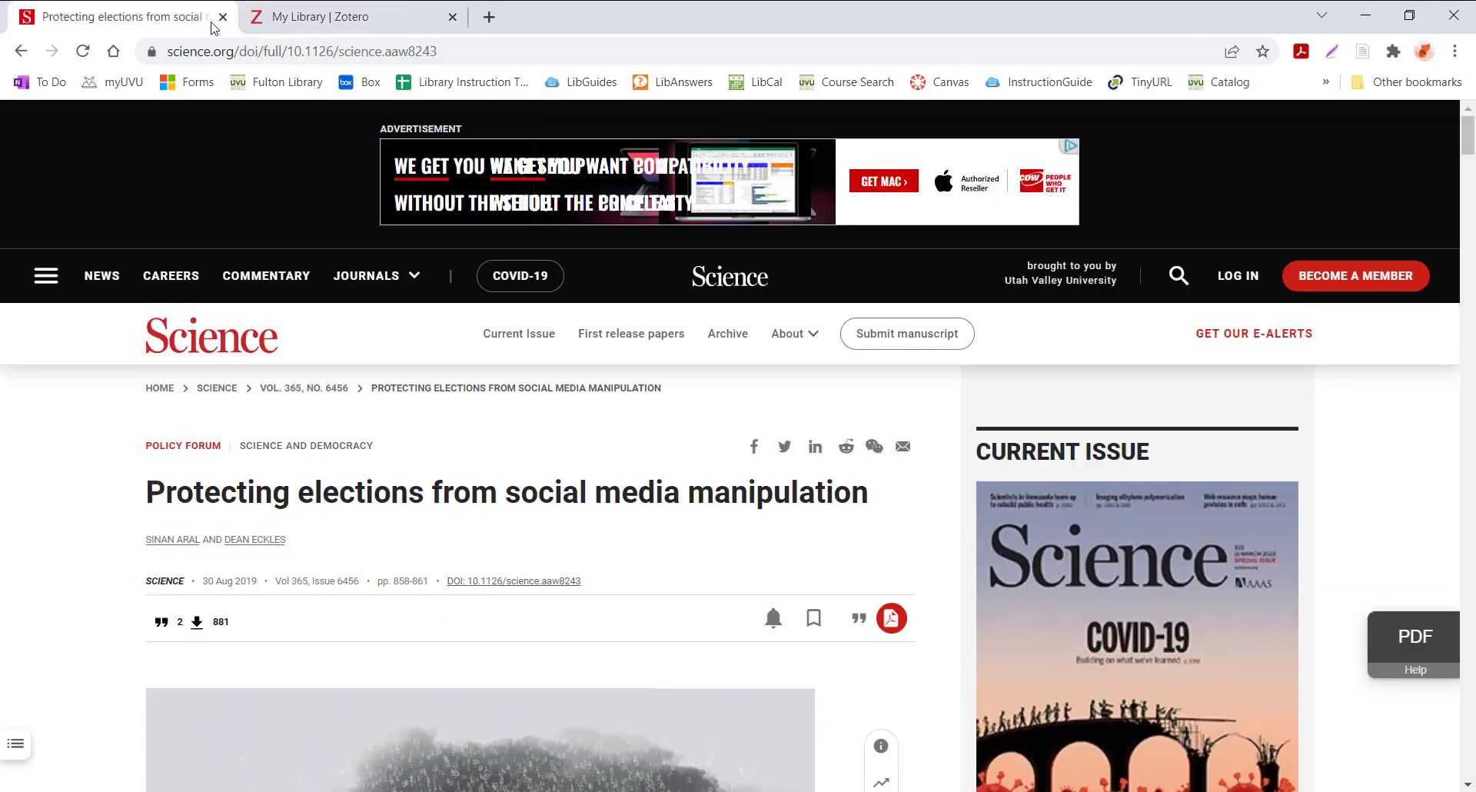
# - Save the Science article with Zotero Connector and locate it in the web library by searching 'protec'
pyautogui.click(1363, 51)
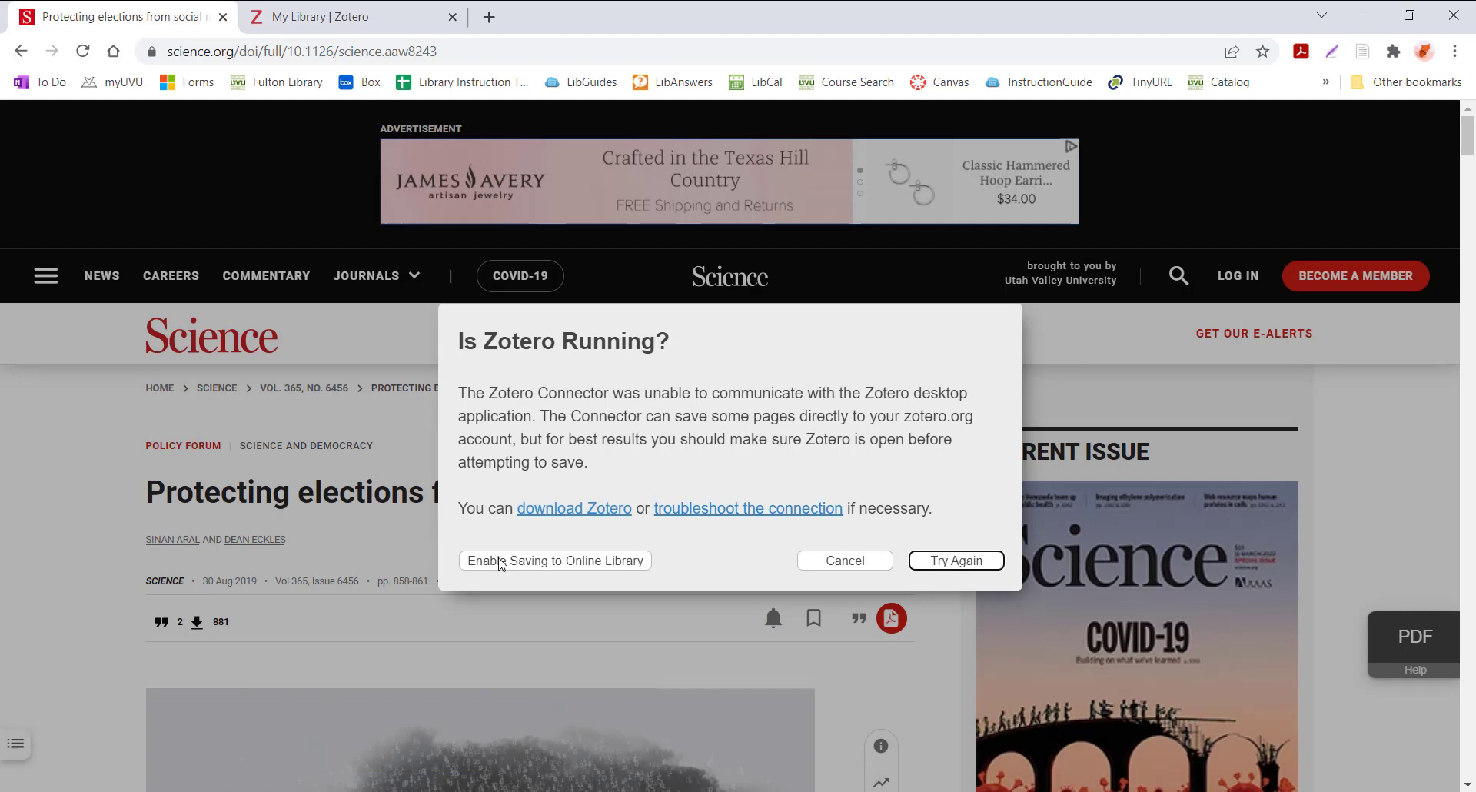
pyautogui.click(498, 564)
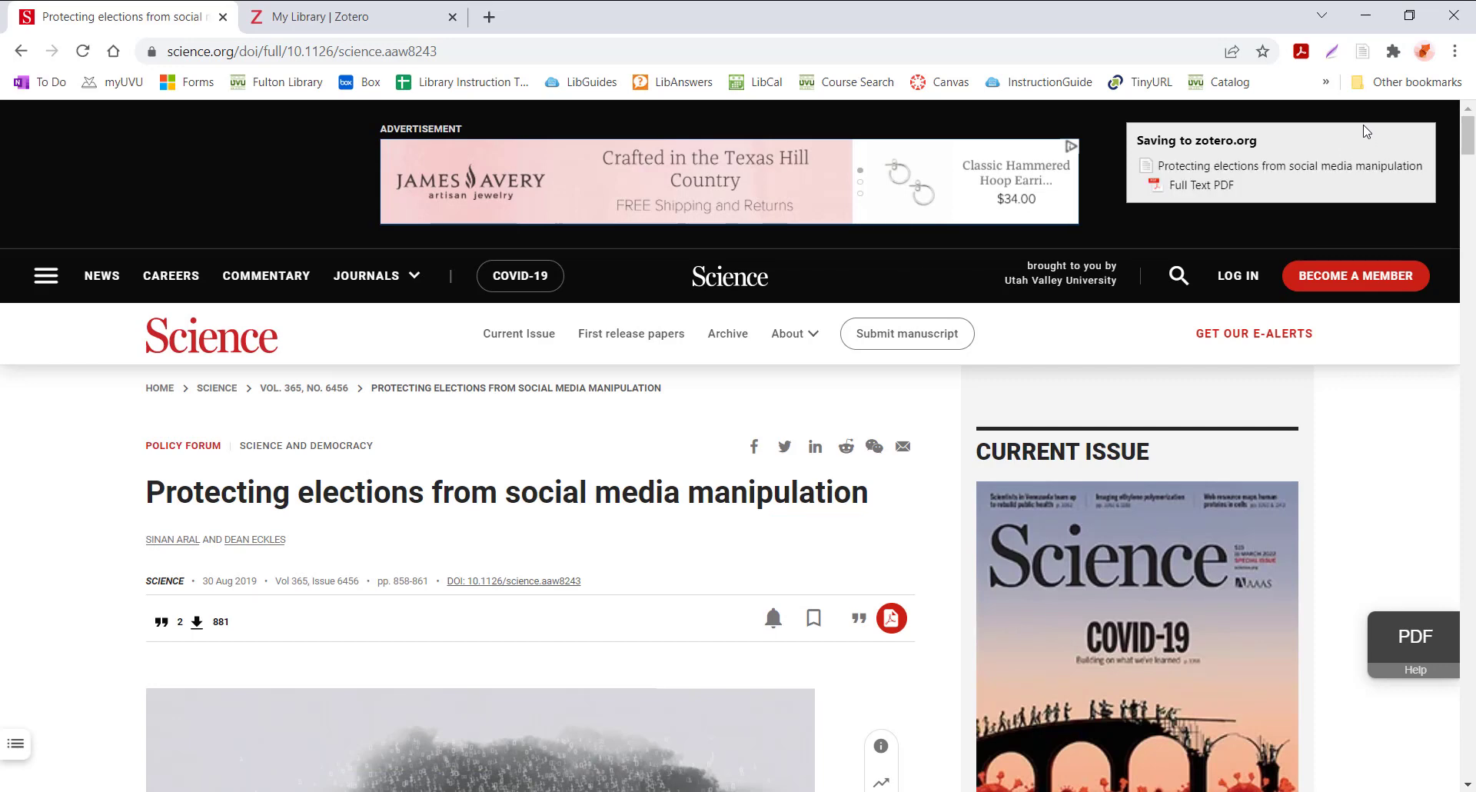
pyautogui.click(348, 15)
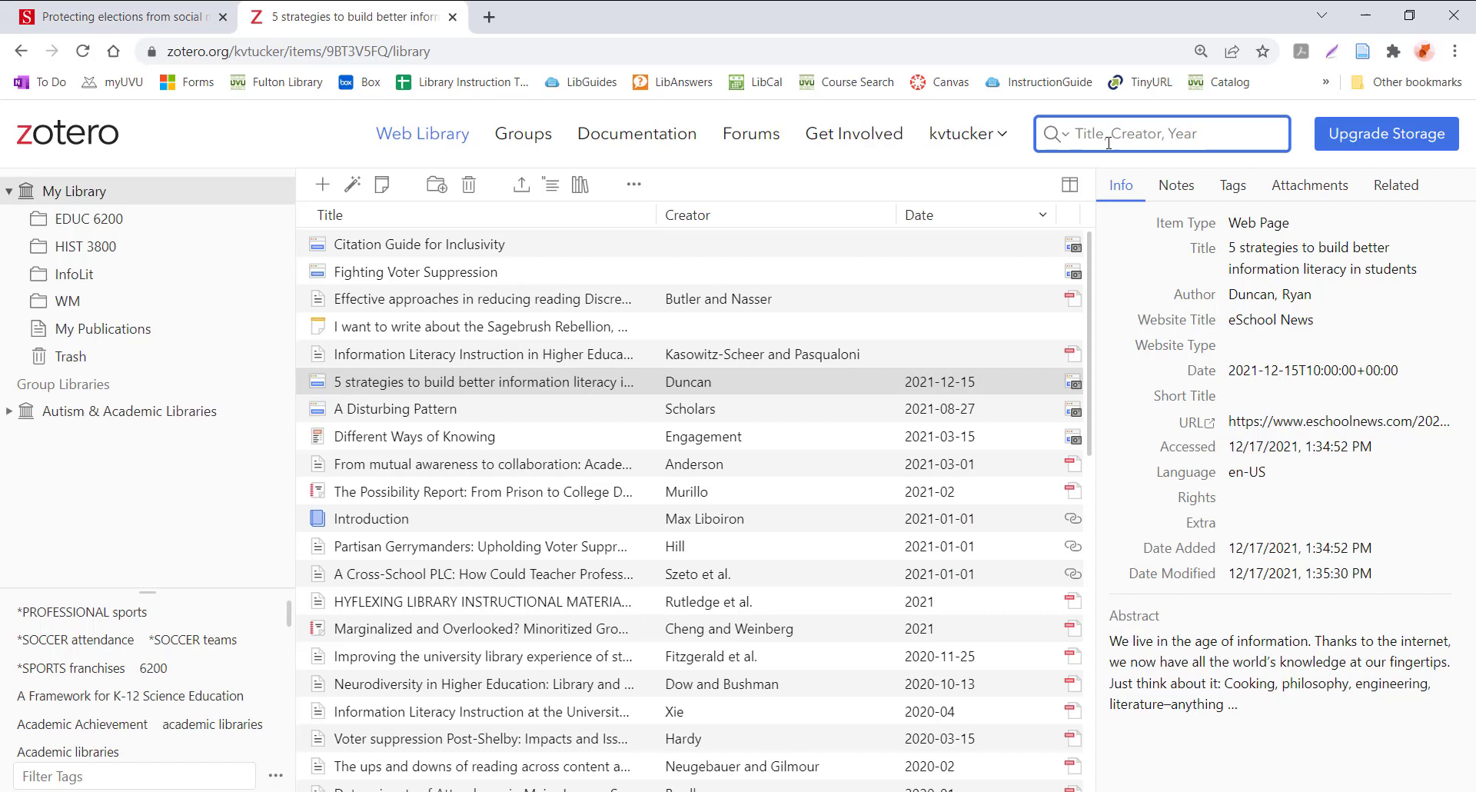
pyautogui.click(1107, 143)
pyautogui.write('protec')
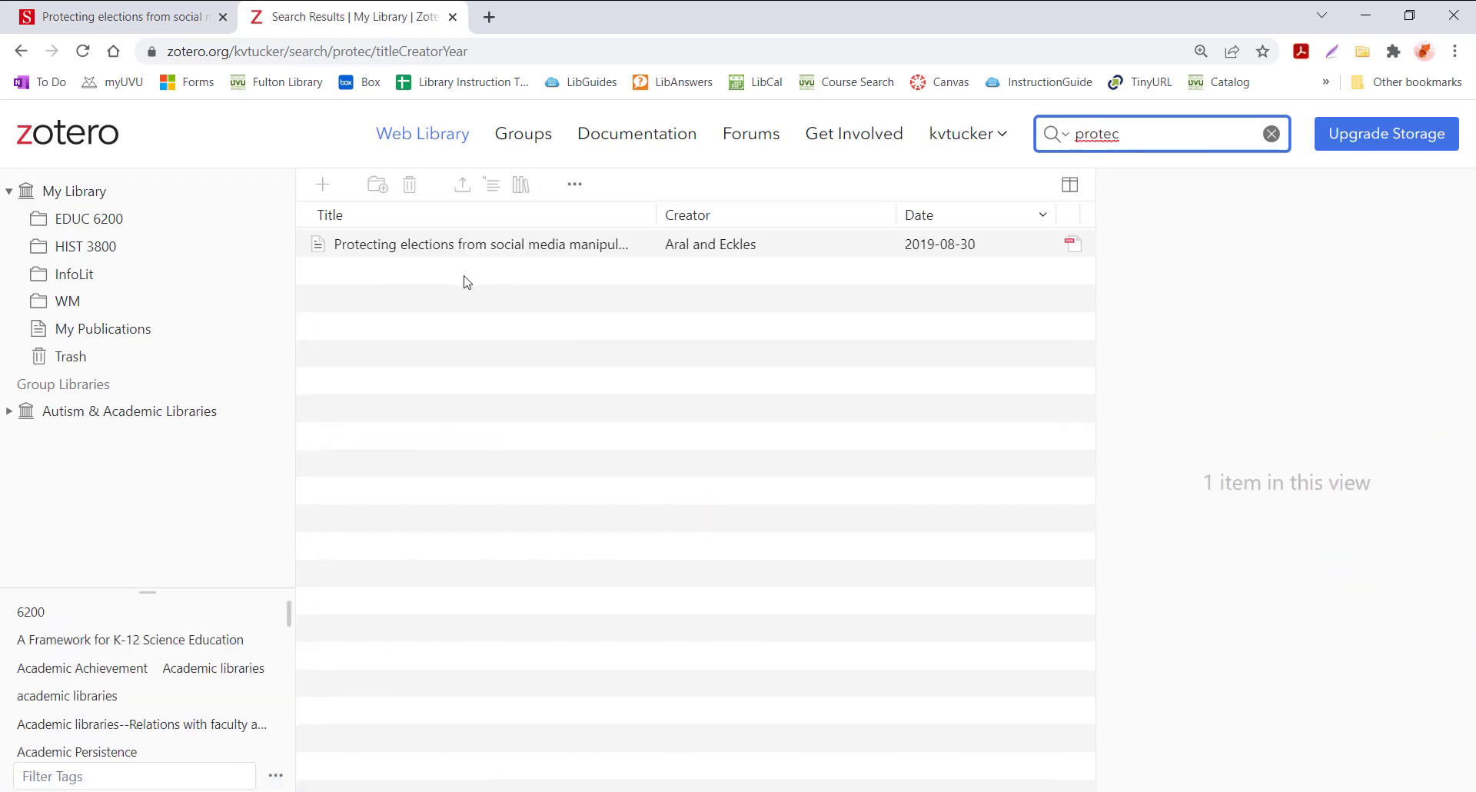
pyautogui.click(490, 247)
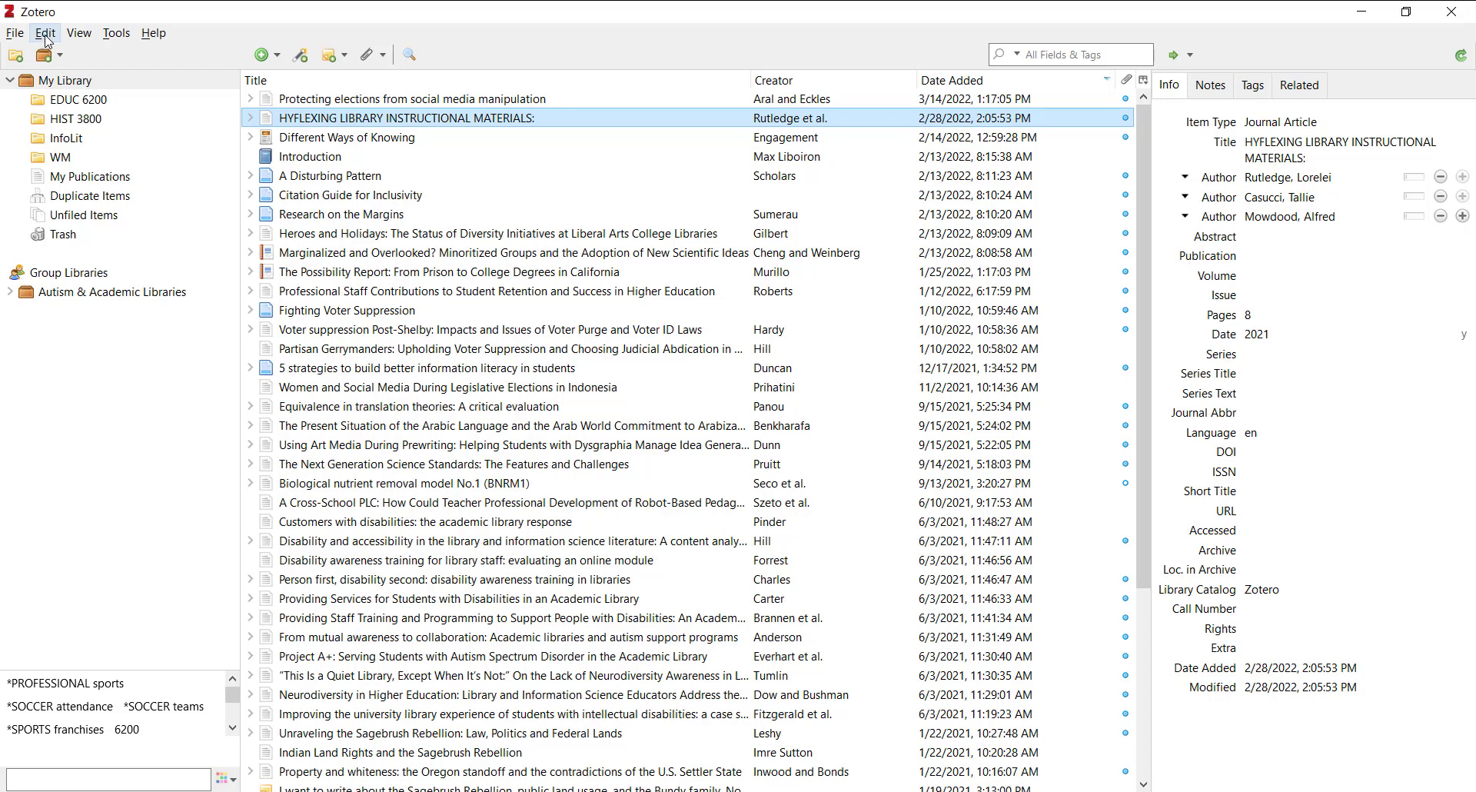
# - Review the Sync preferences, then expand the Protecting elections item to reveal its Full Text PDF
pyautogui.click(47, 40)
pyautogui.click(100, 280)
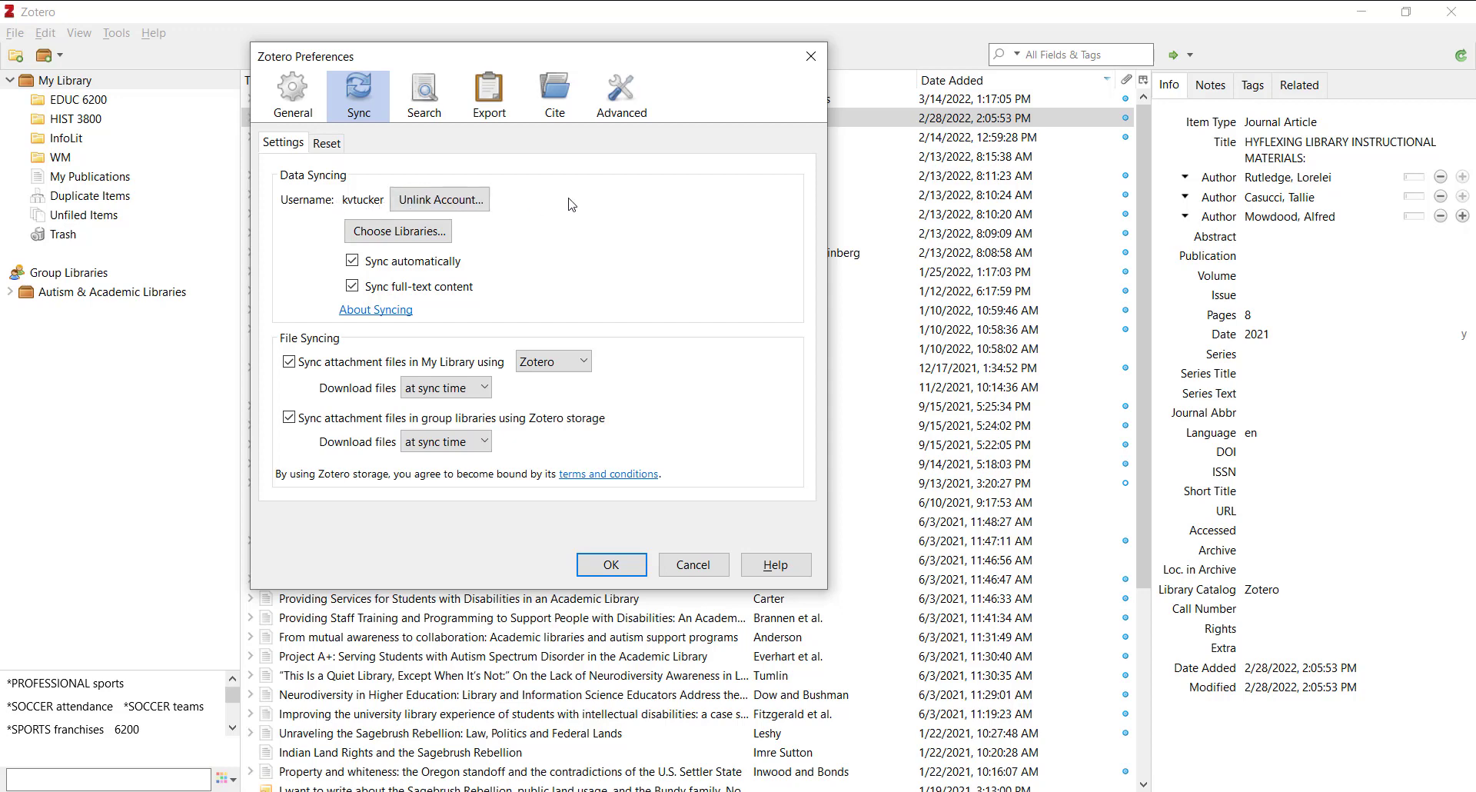
pyautogui.click(613, 565)
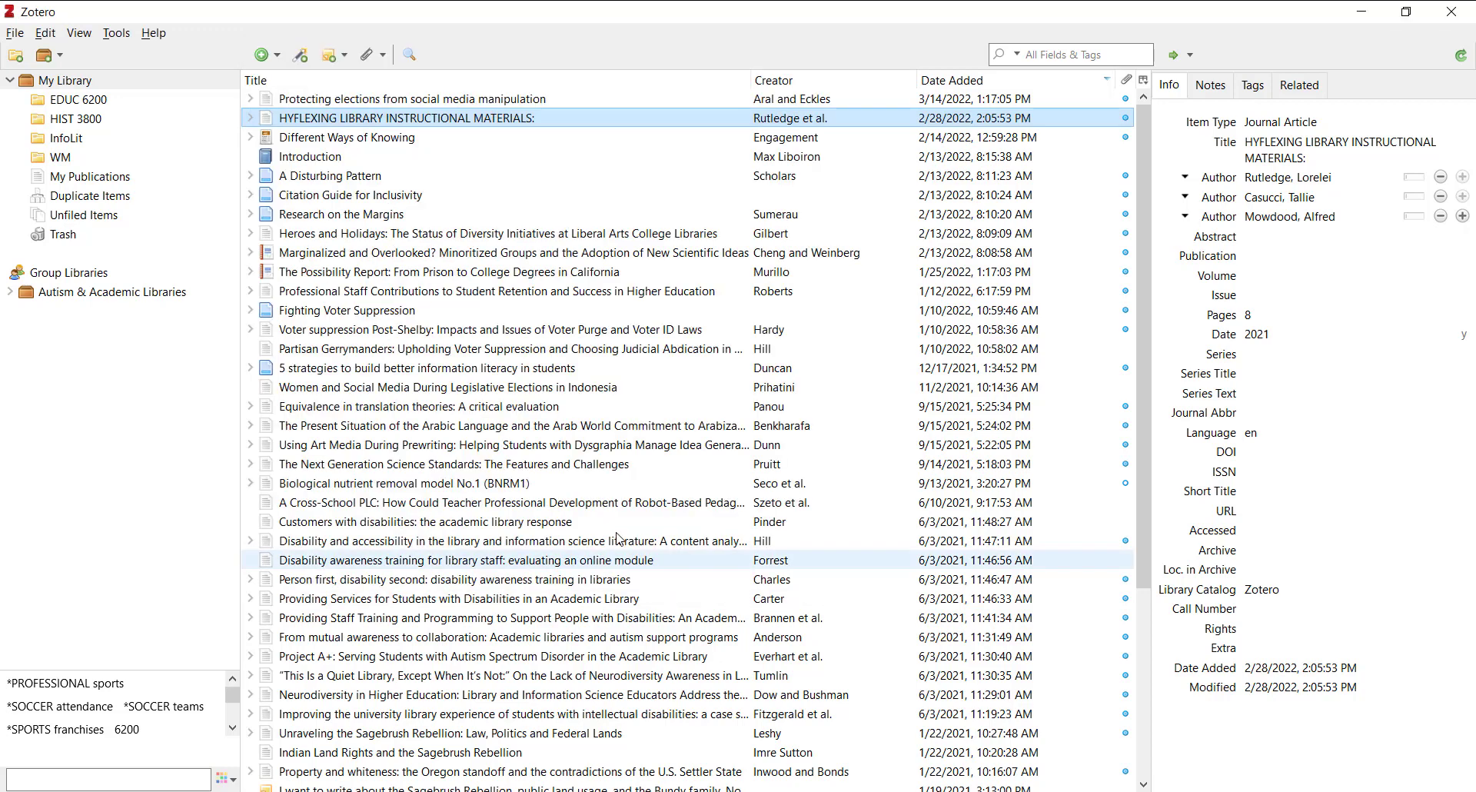
pyautogui.click(412, 105)
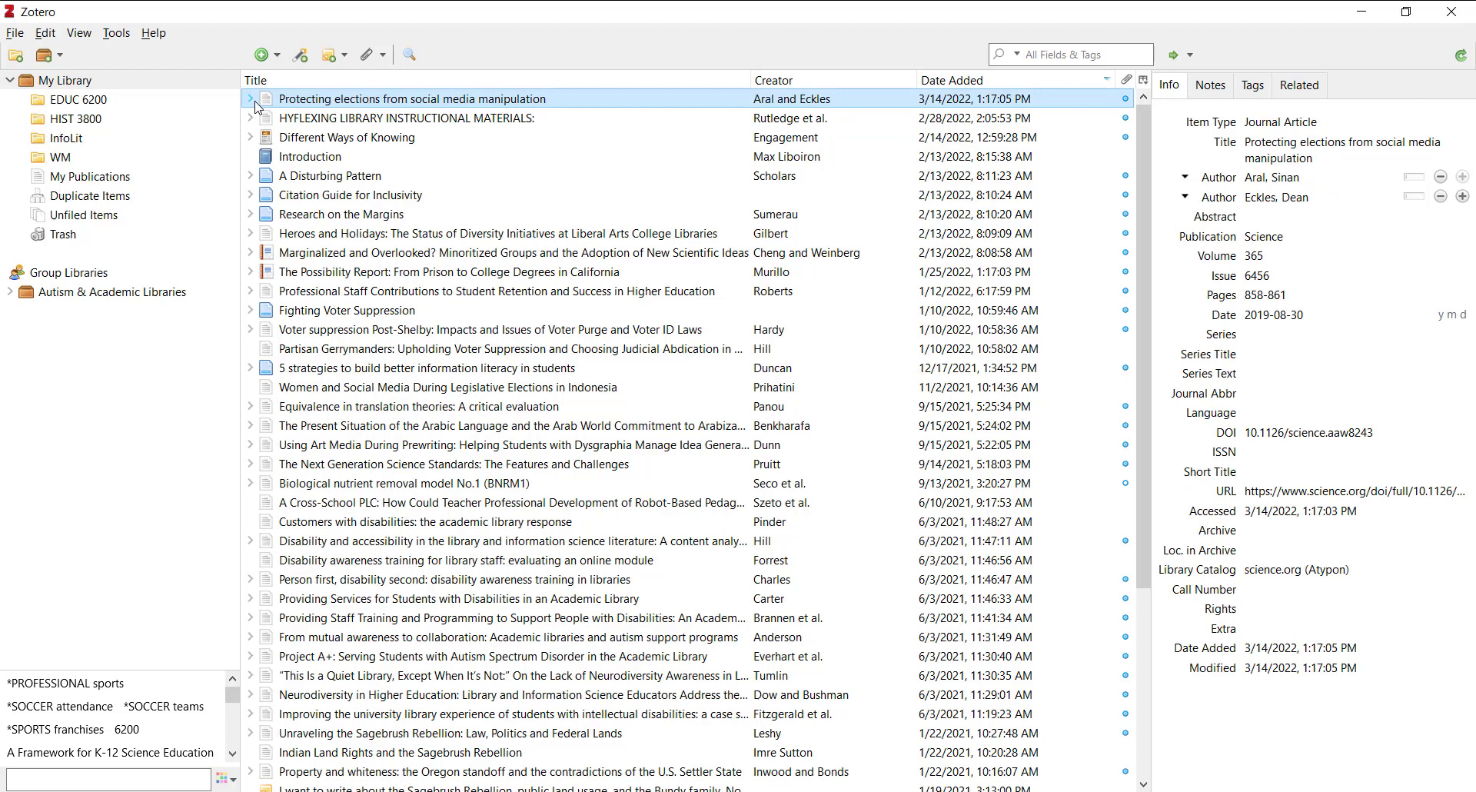
pyautogui.click(252, 99)
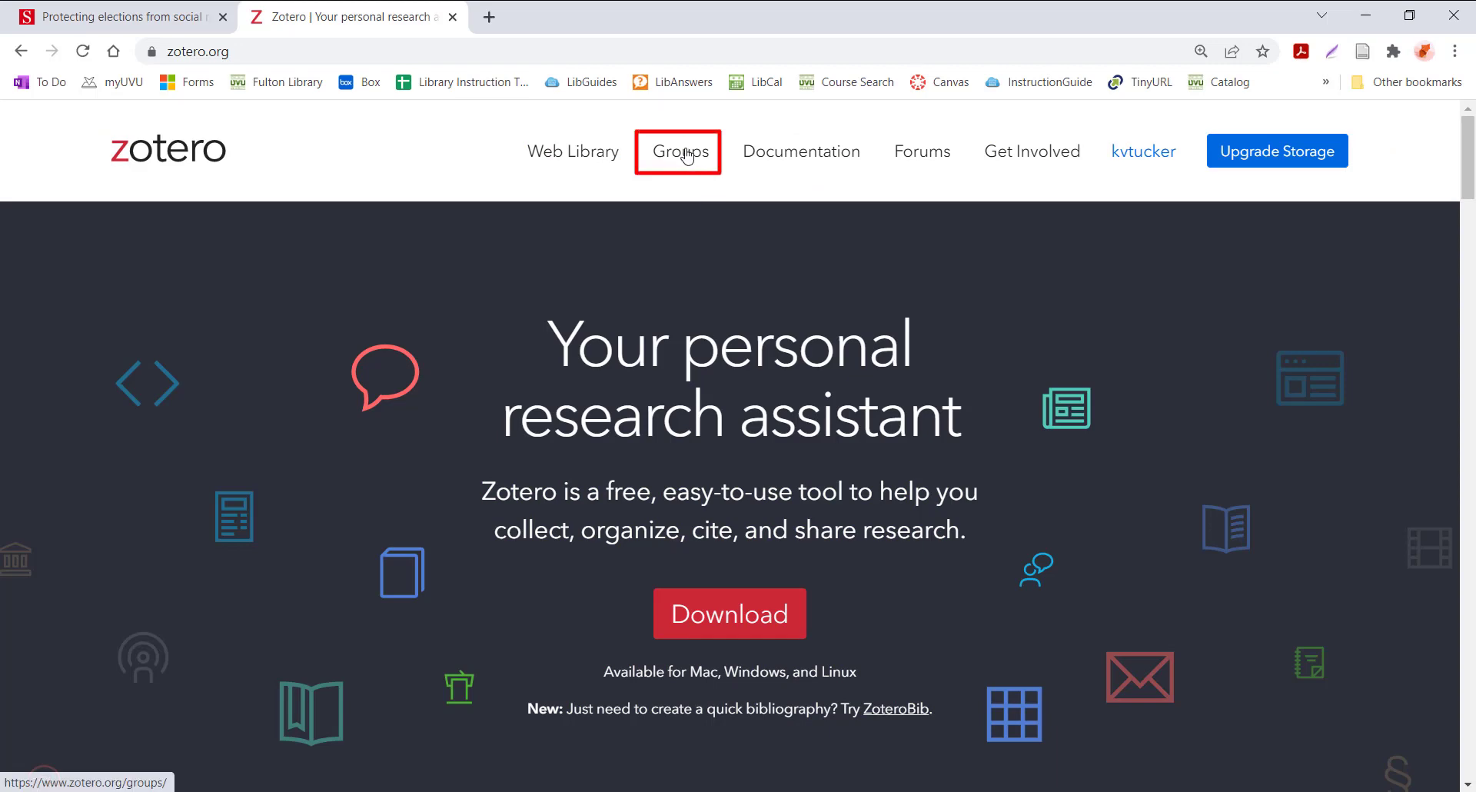
# - Create a Private Membership group named 'Test Group1112' from the Groups page
pyautogui.click(686, 156)
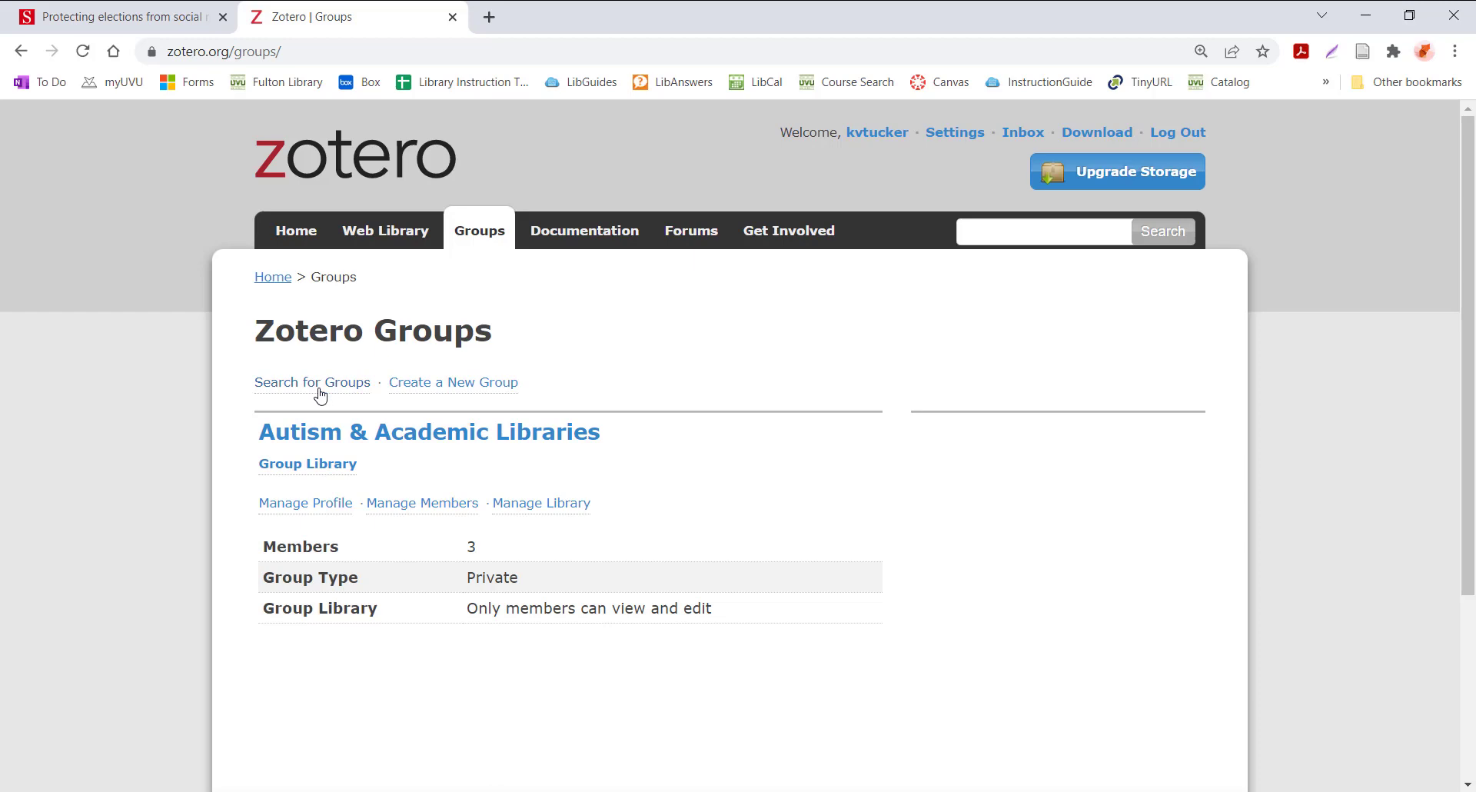
pyautogui.click(442, 390)
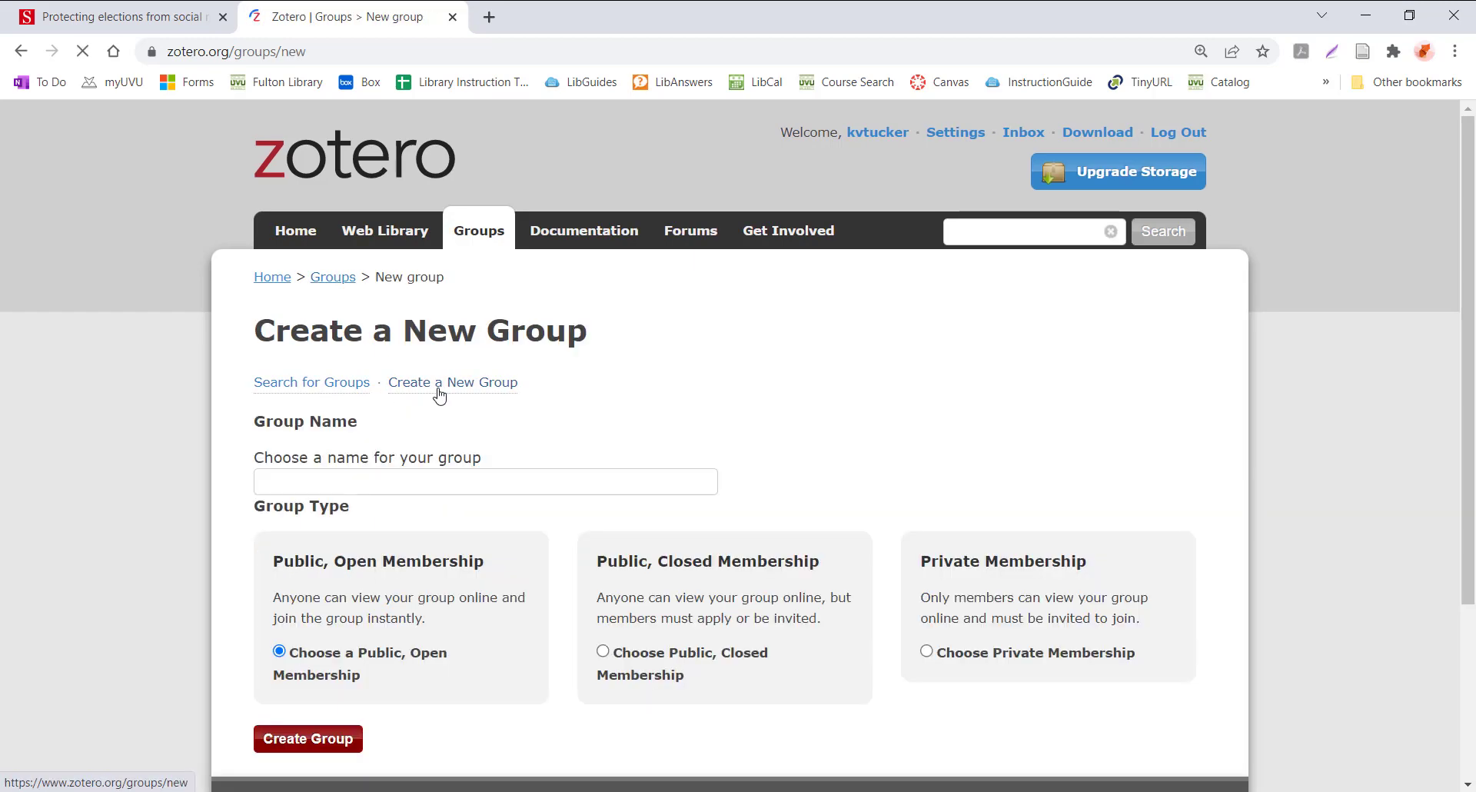
pyautogui.click(407, 481)
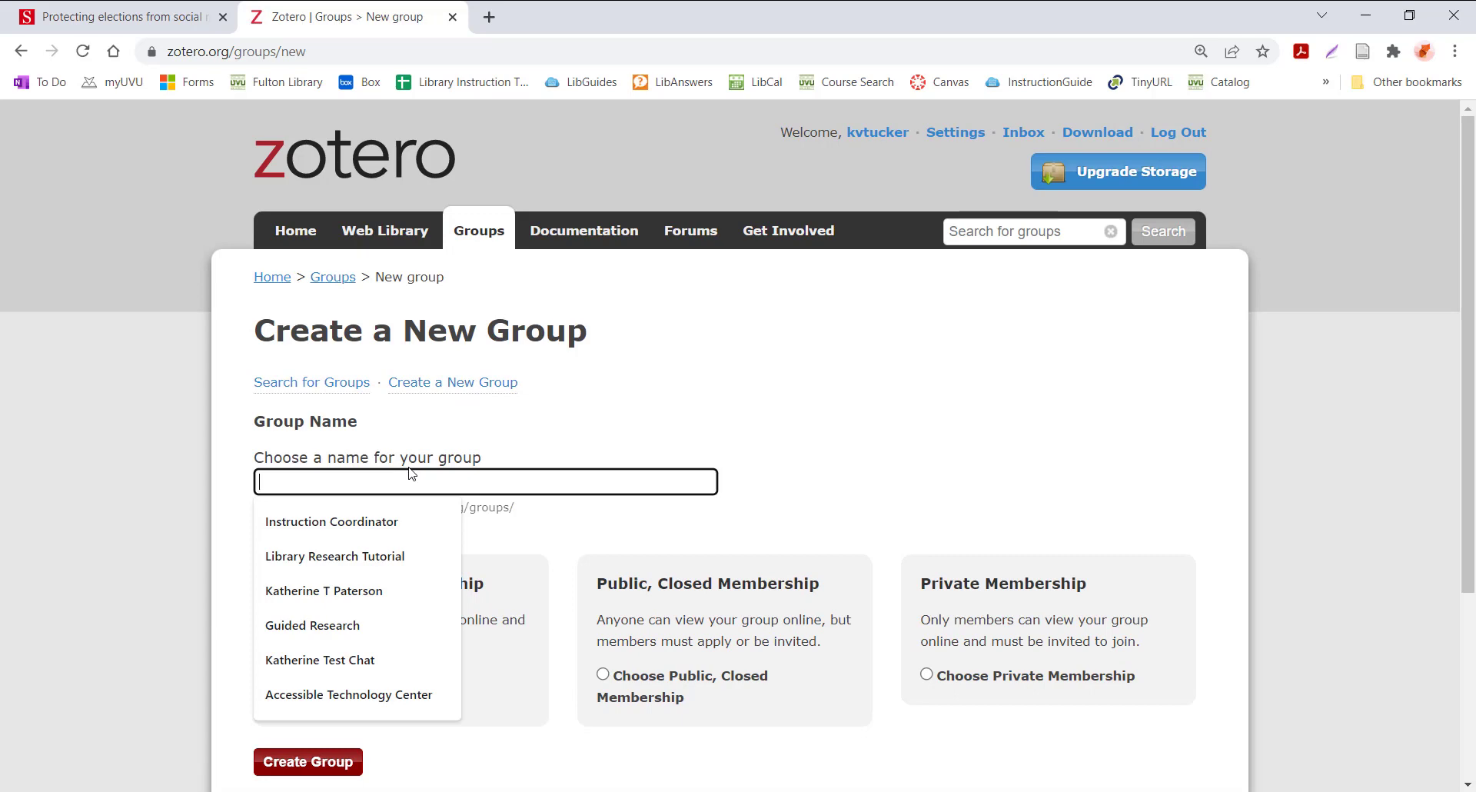
pyautogui.write('Test Group1112')
pyautogui.scroll(-3, 631, 547)
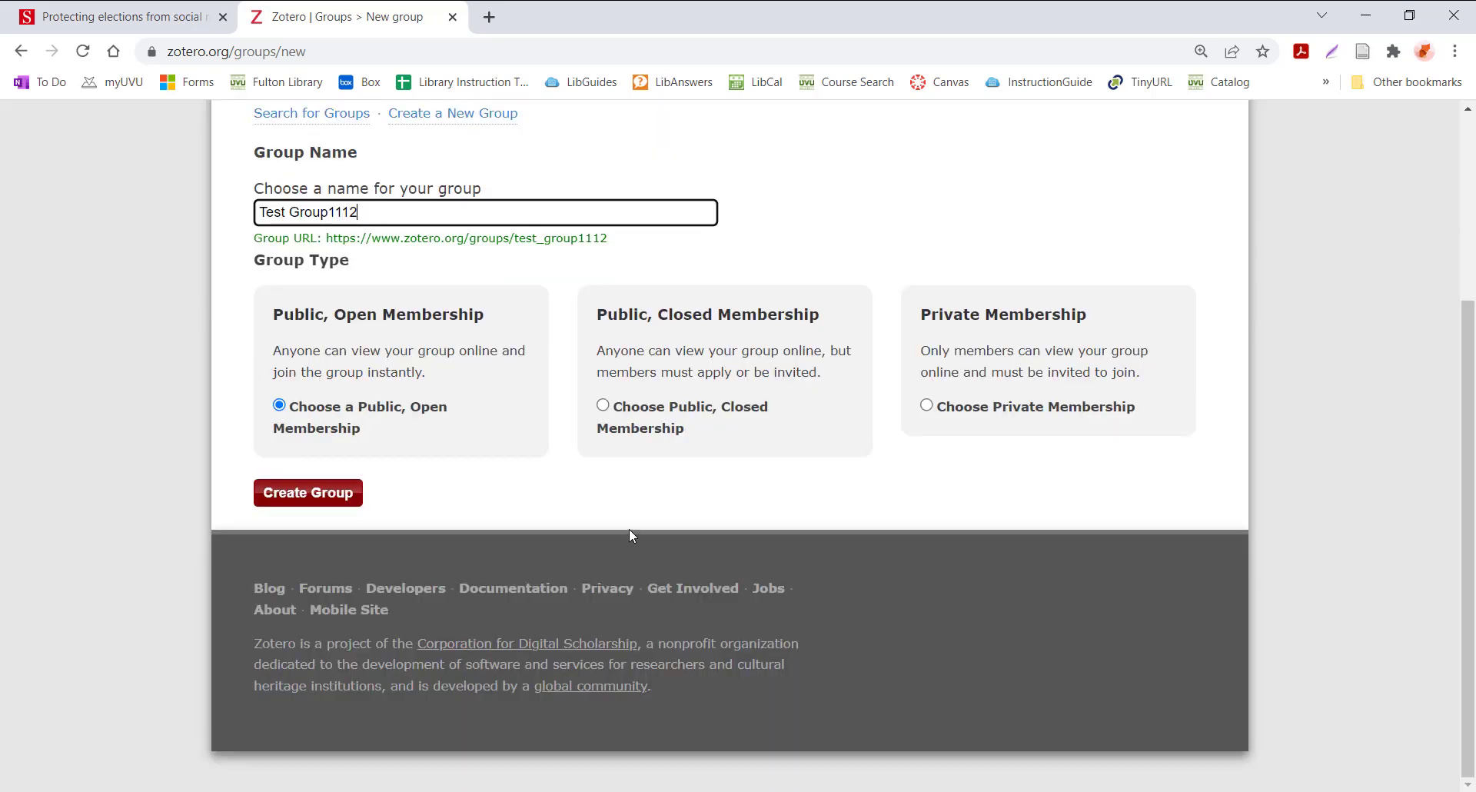
pyautogui.click(926, 405)
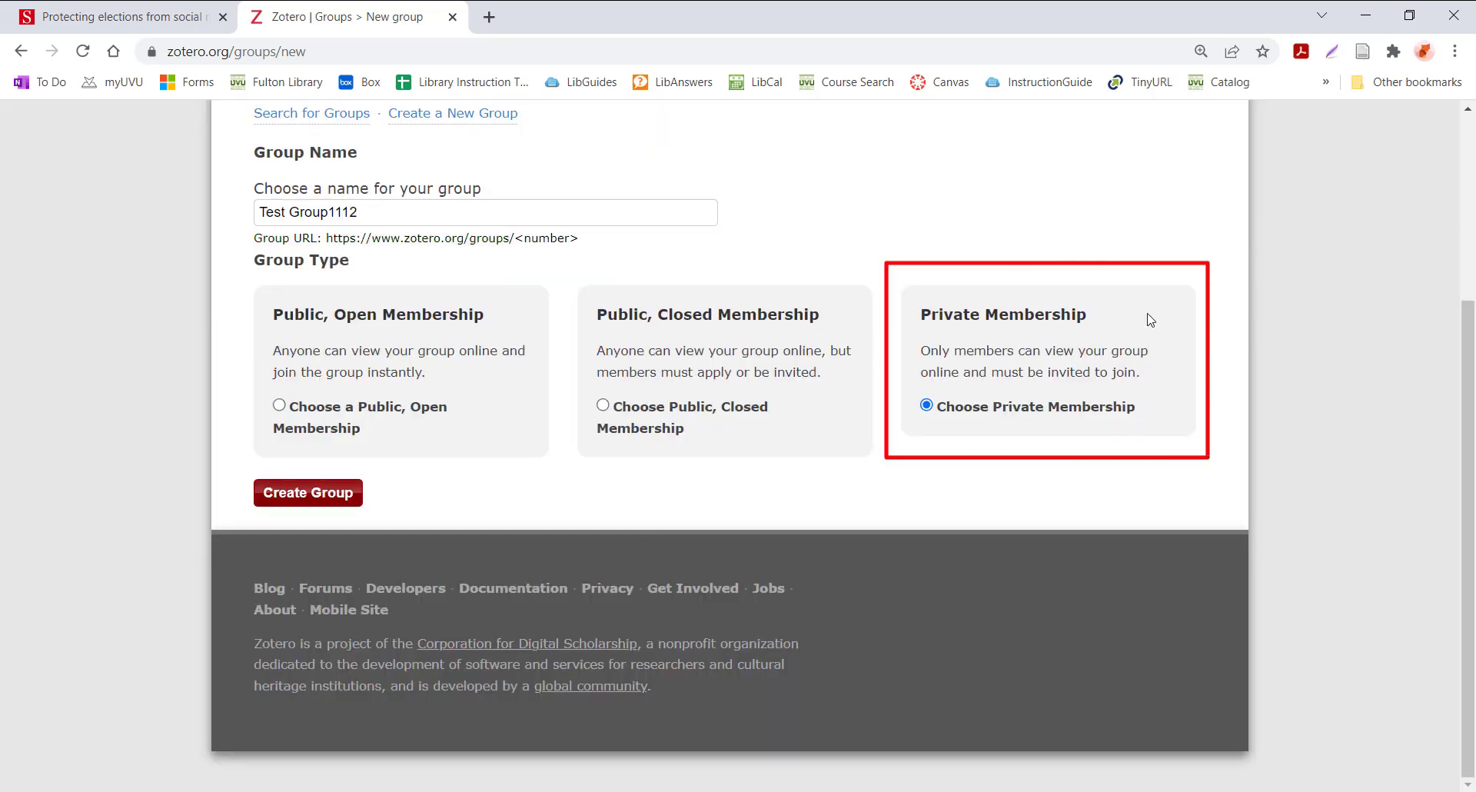
pyautogui.click(351, 496)
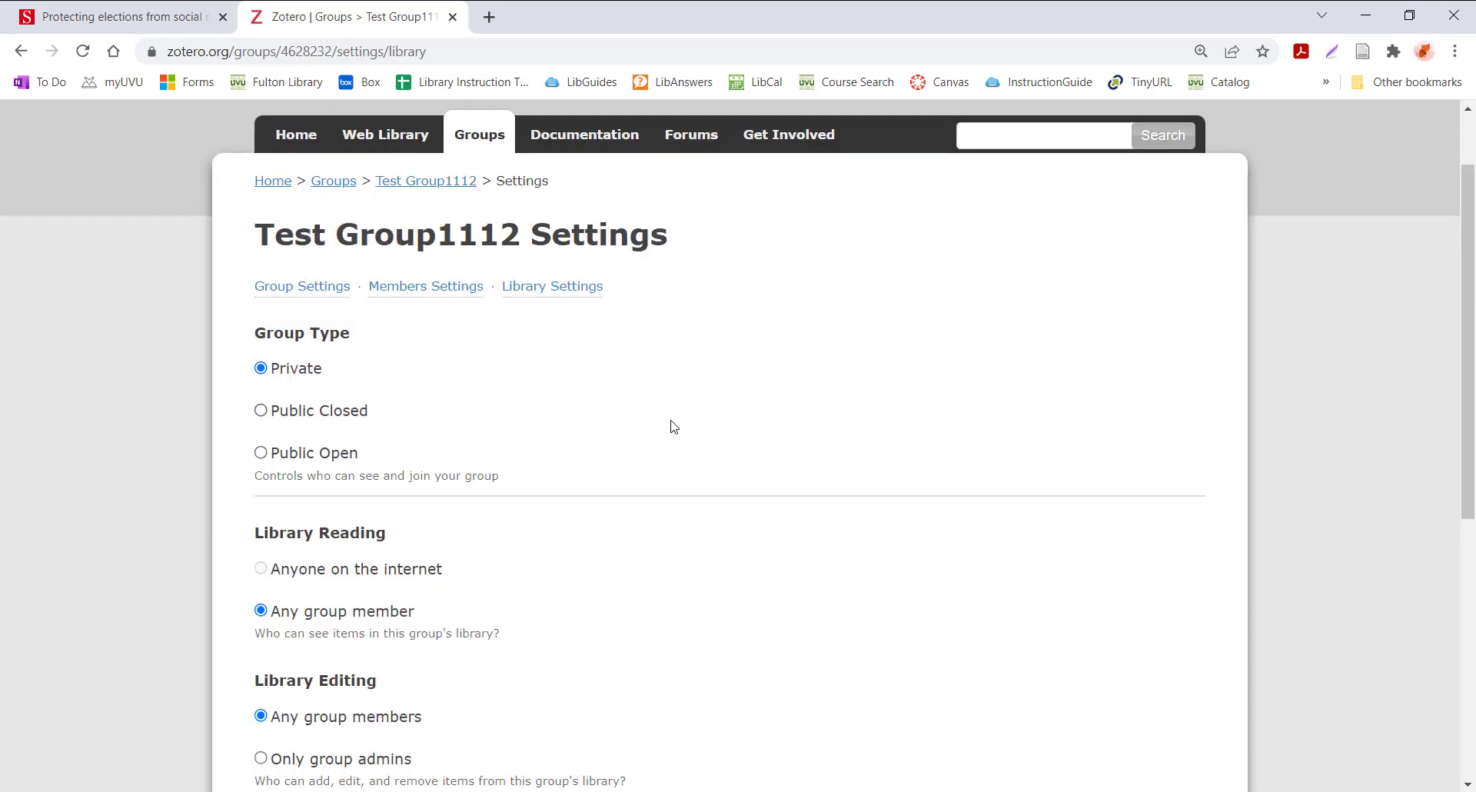
# - Save Test Group1112's library settings, then open the Members page for inviting new members
pyautogui.scroll(-1, 666, 444)
pyautogui.scroll(-6, 666, 444)
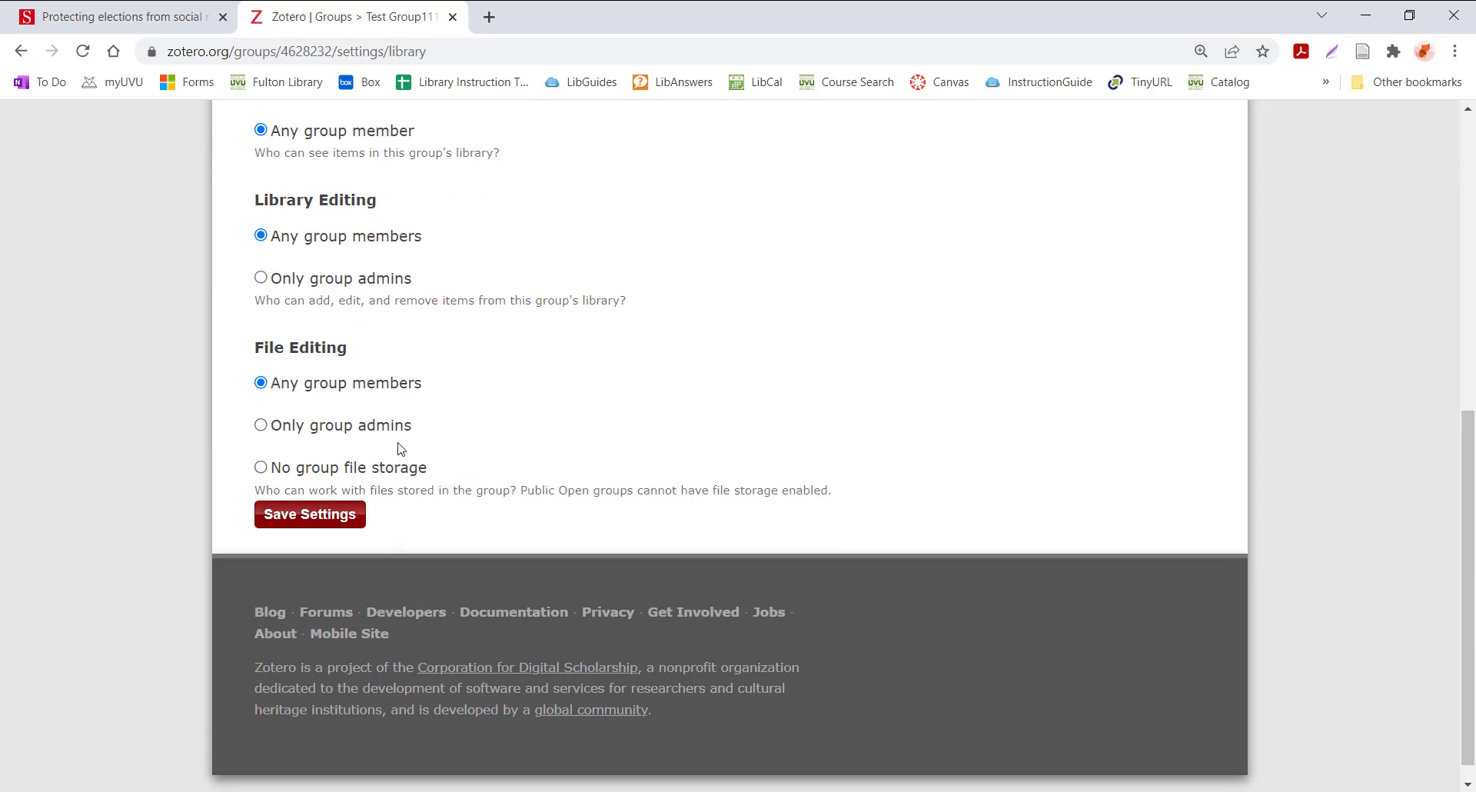
pyautogui.click(321, 523)
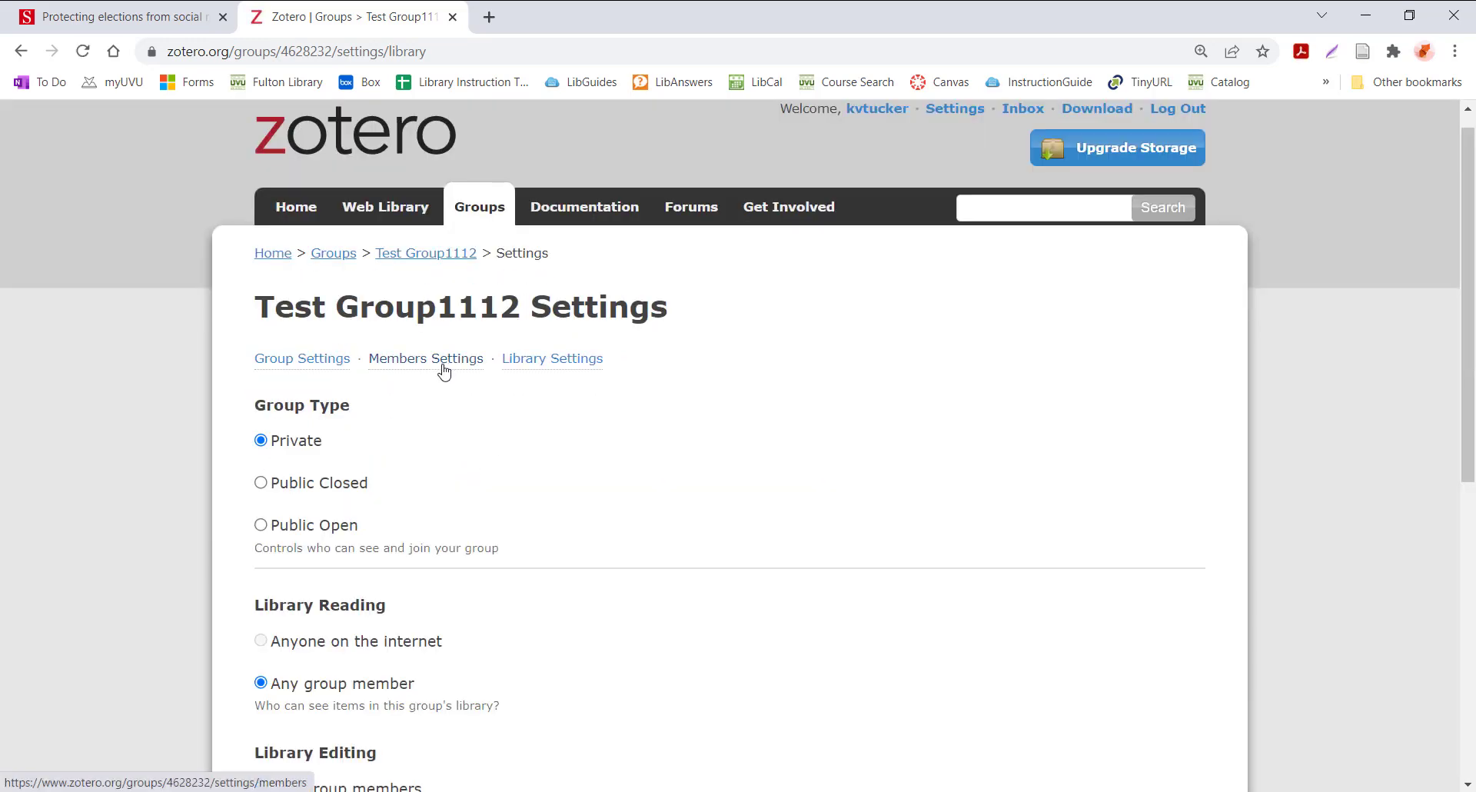
pyautogui.click(443, 365)
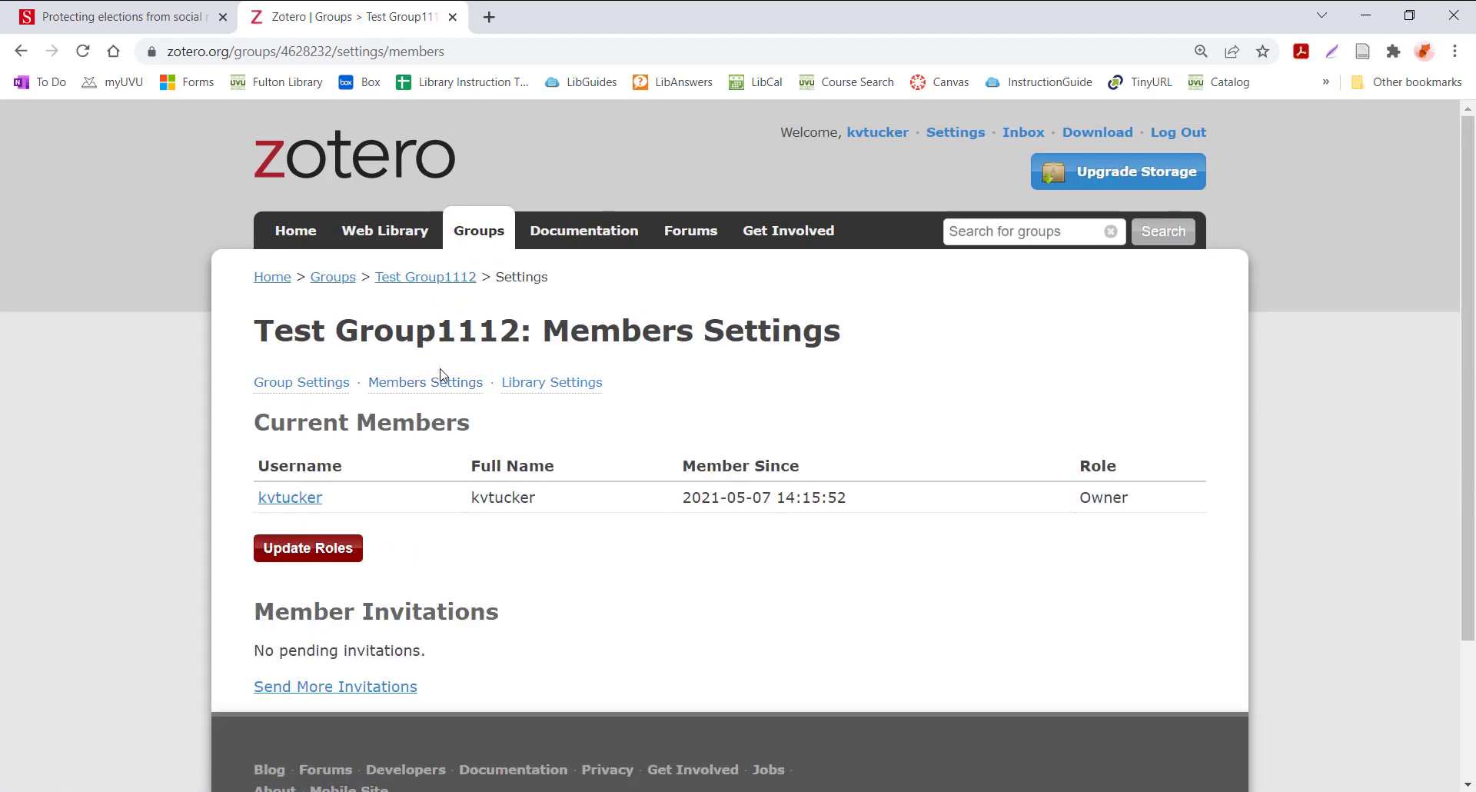
pyautogui.click(329, 691)
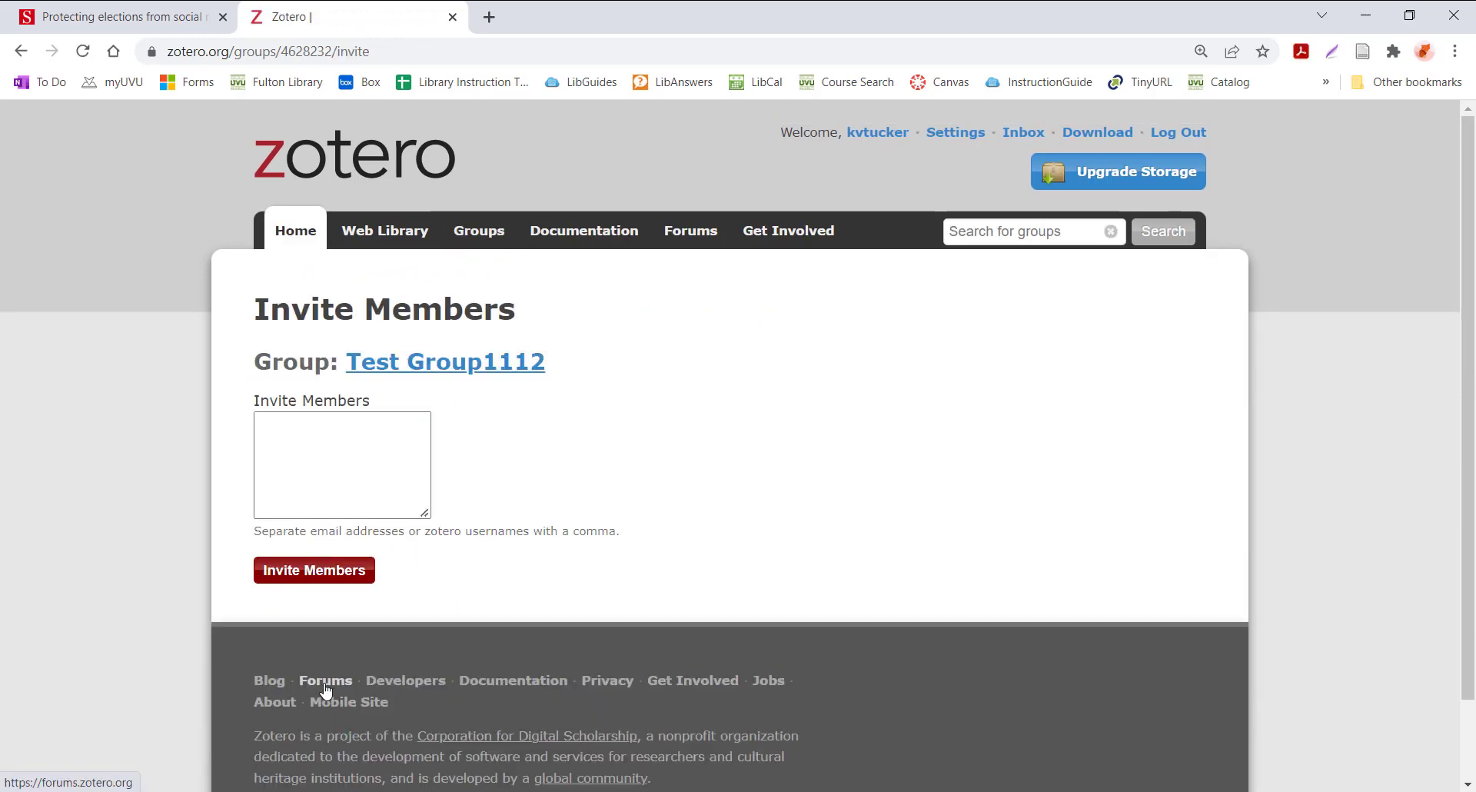
pyautogui.click(295, 462)
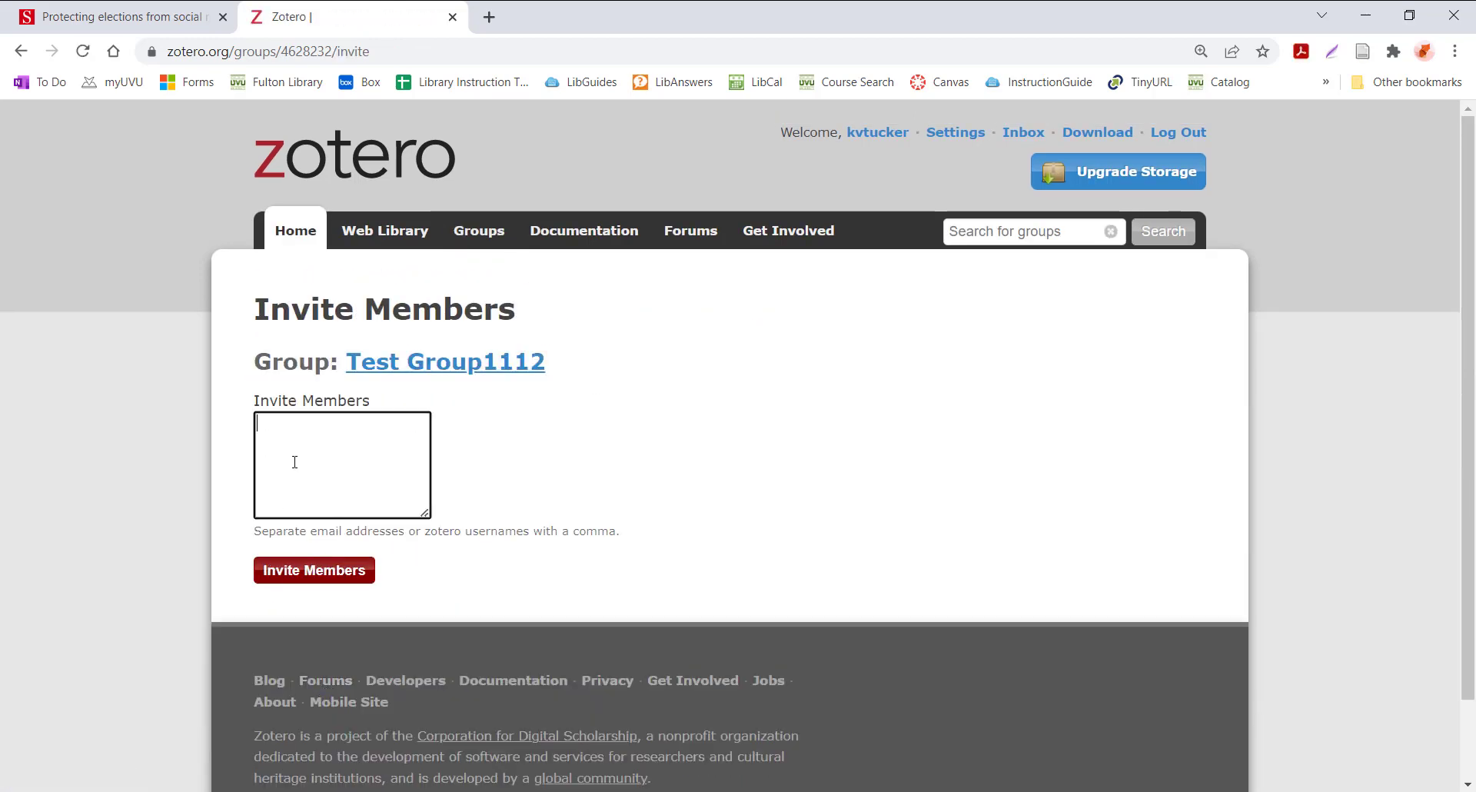